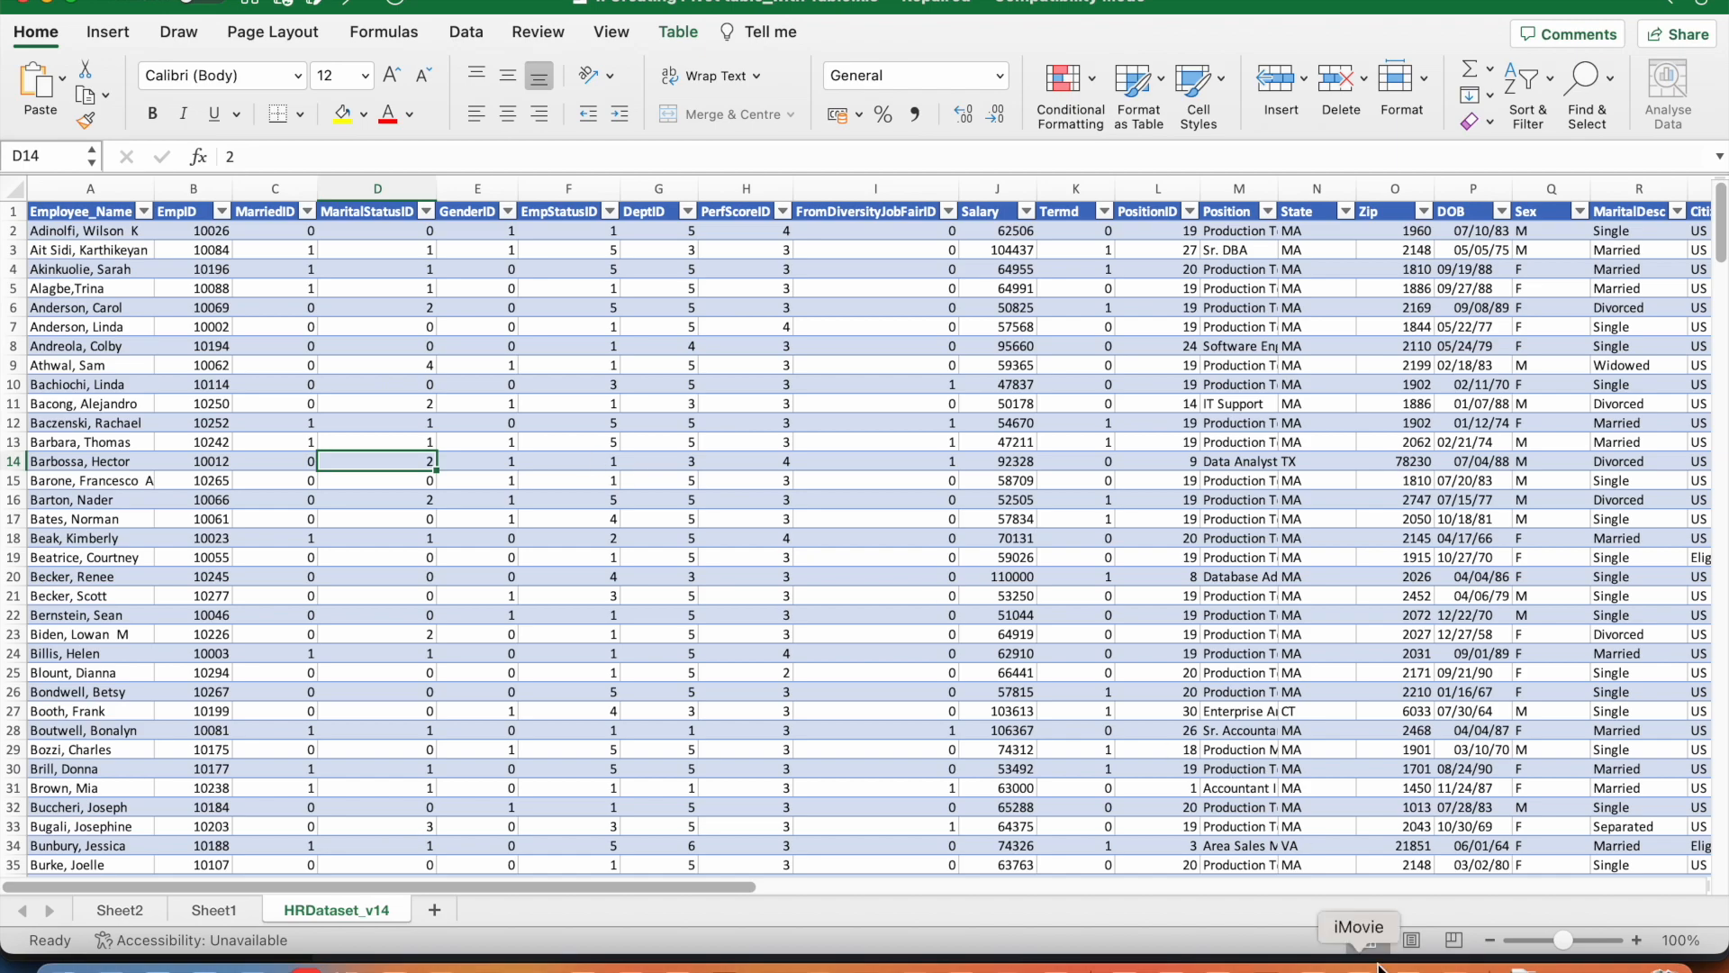
Switch to the other workbook, whose HR data is a plain range, and move to the Employee_Name column of HRDataset_v14
{"action": "left_click", "coordinate": [1523, 962]}
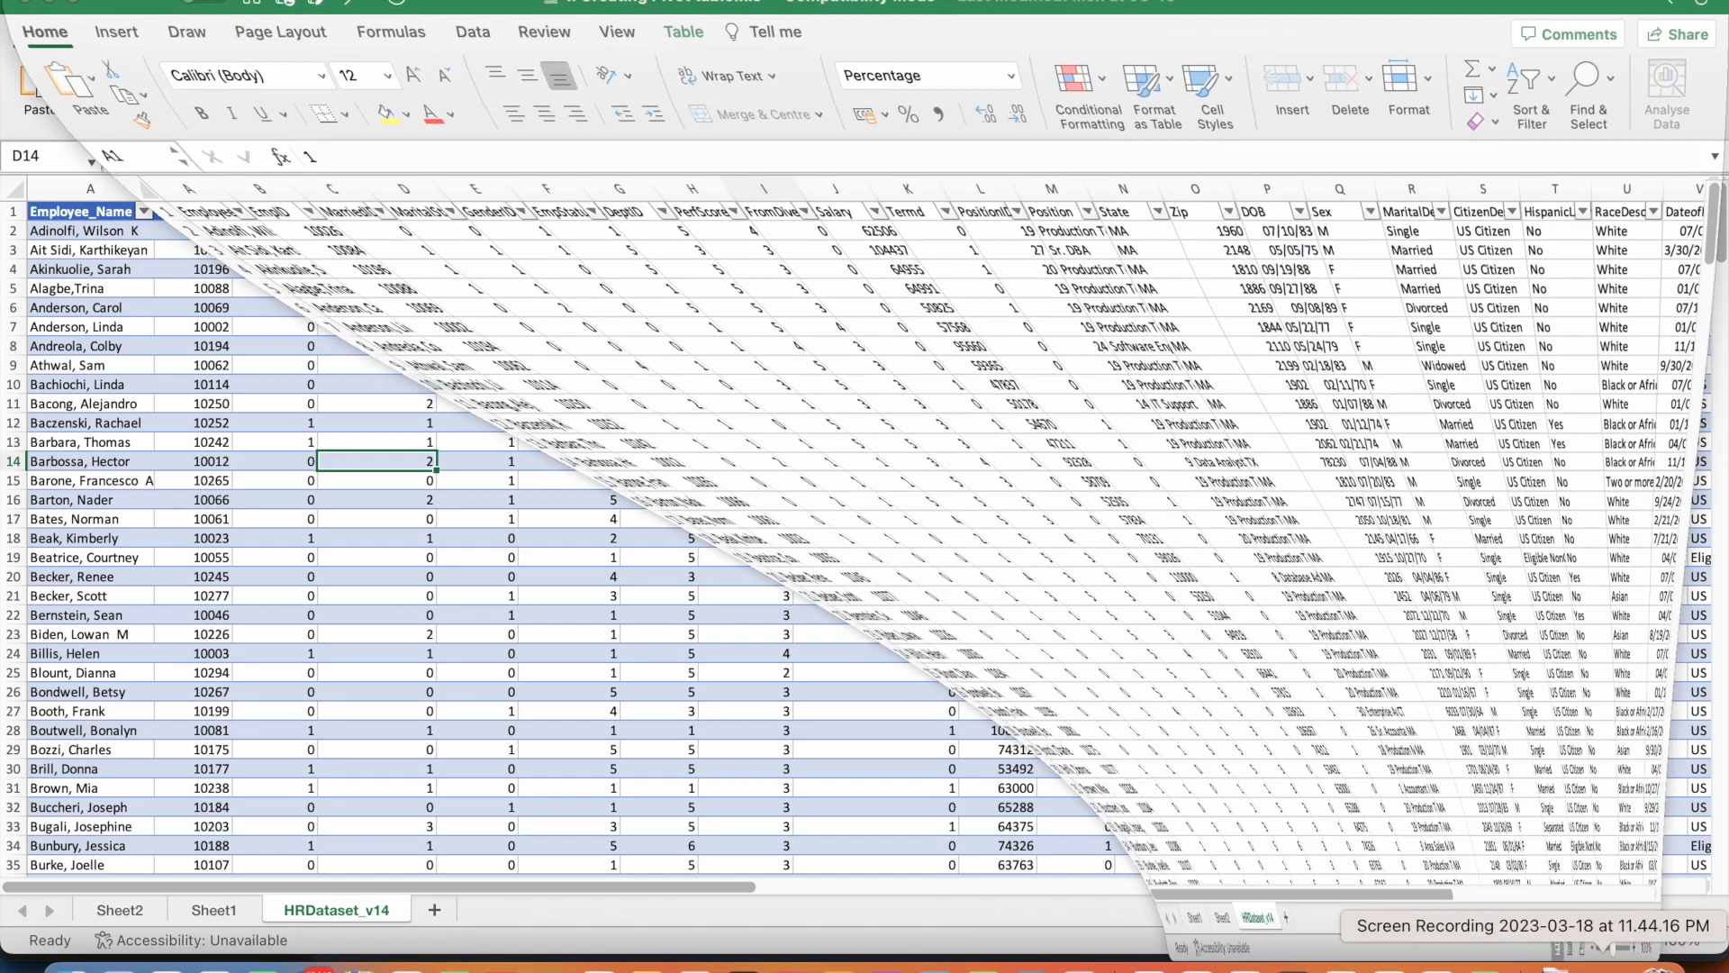
{"action": "key", "text": "Left"}
{"action": "key", "text": "Left"}
{"action": "key", "text": "Left"}
{"action": "key", "text": "Left"}
{"action": "key", "text": "Left"}
{"action": "key", "text": "Left"}
{"action": "key", "text": "Left"}
{"action": "key", "text": "Left"}
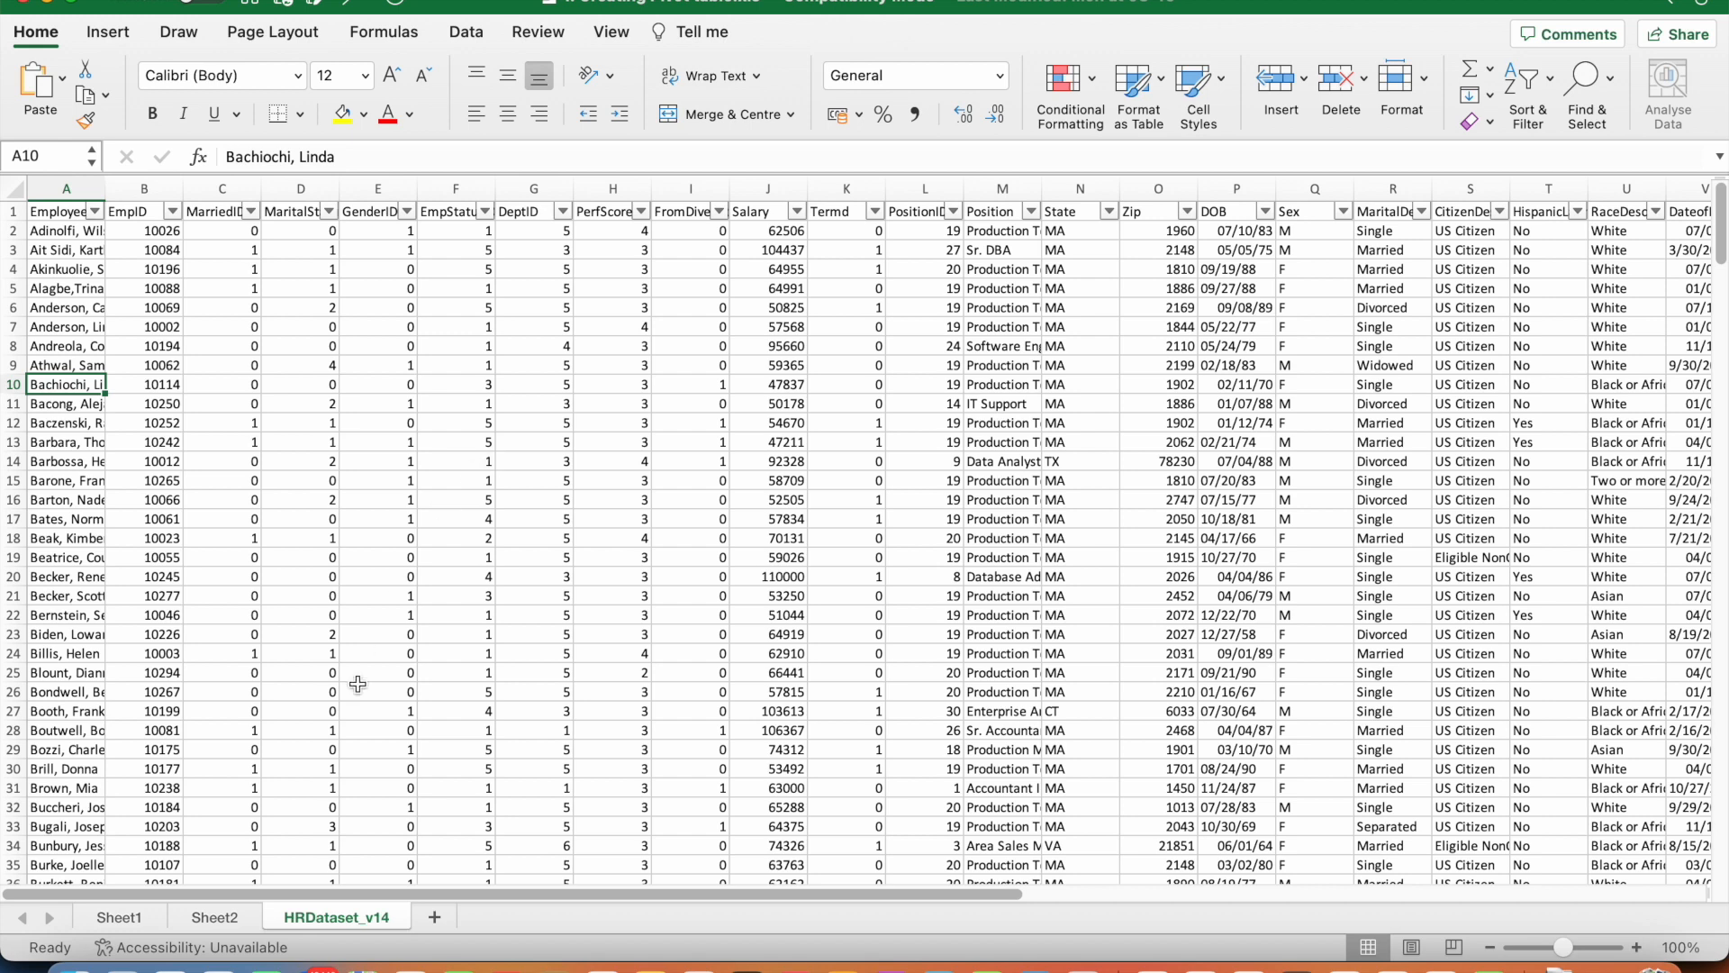
Add the DaysLateLast30 field as a summed value to the empty PivotTable on Sheet2
{"action": "left_click", "coordinate": [220, 916]}
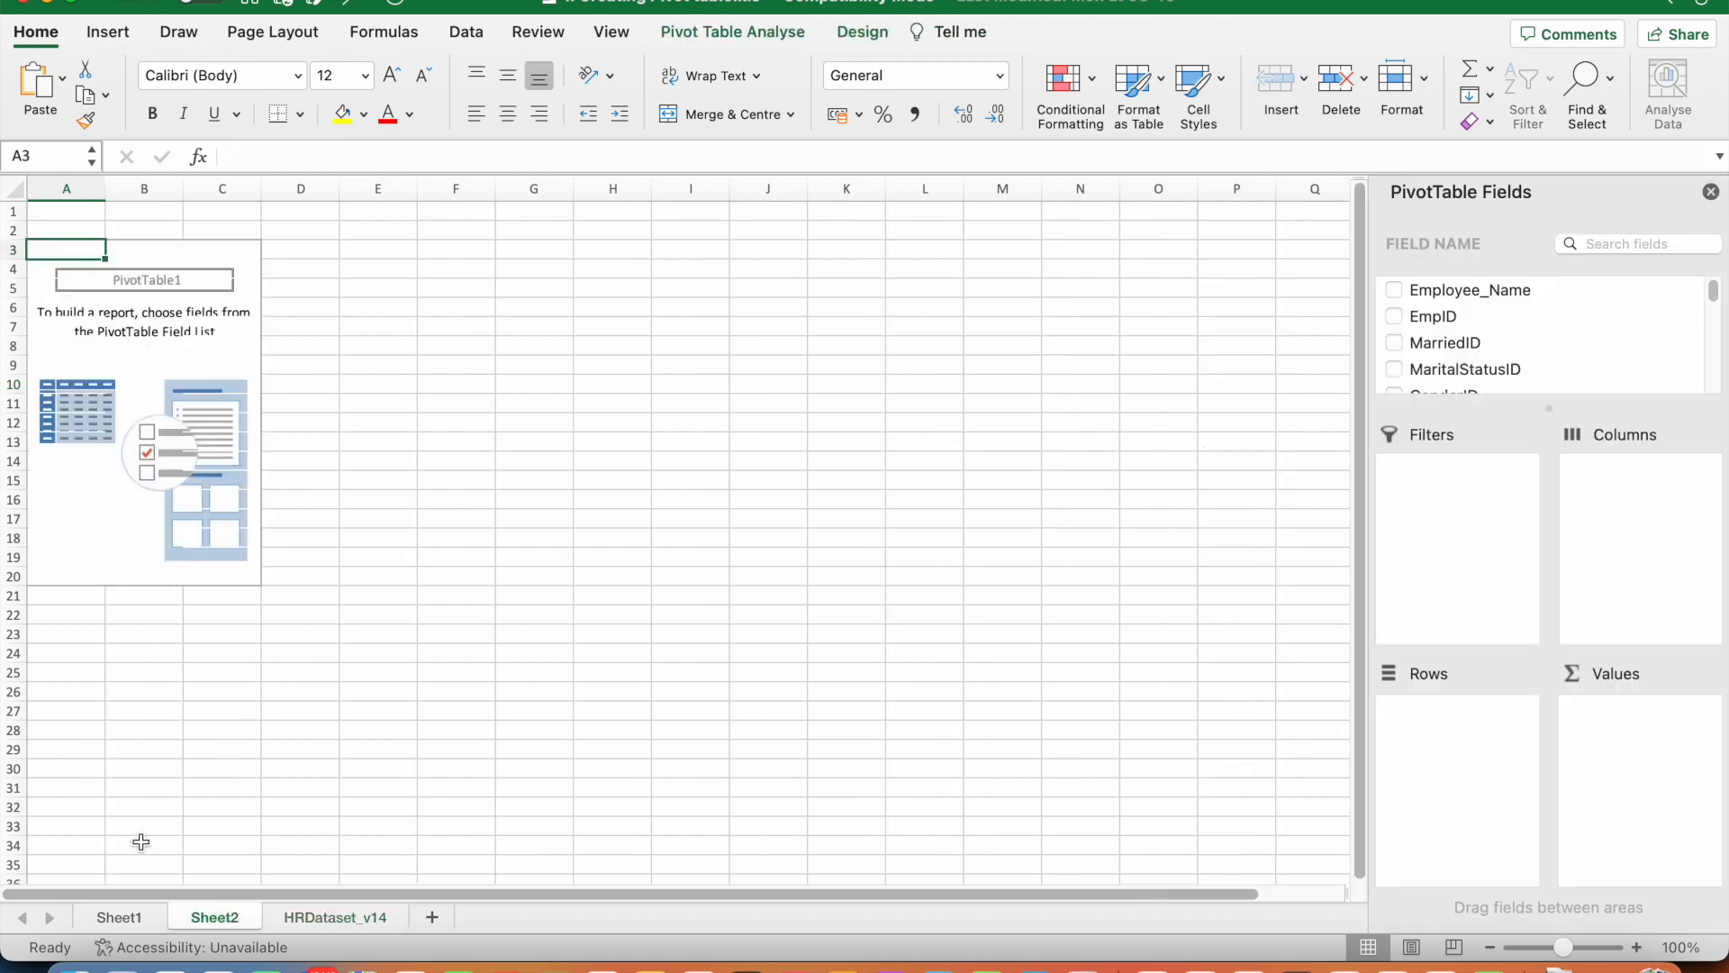
{"action": "left_click", "coordinate": [126, 916]}
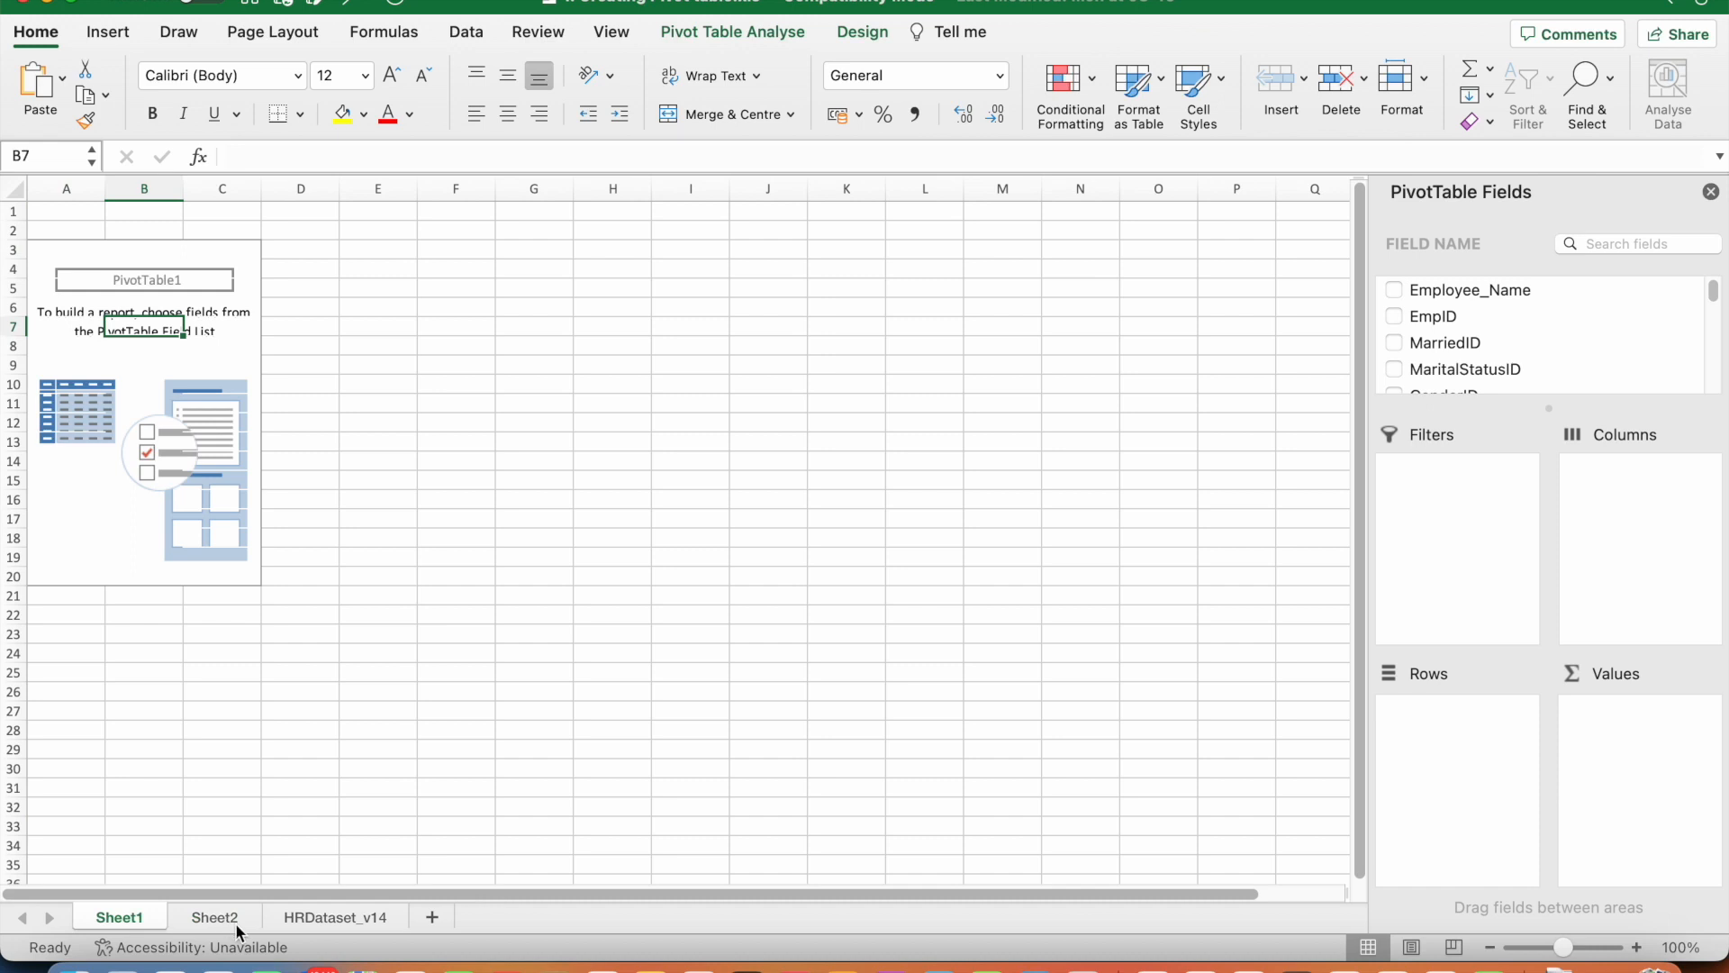
{"action": "left_click", "coordinate": [233, 918]}
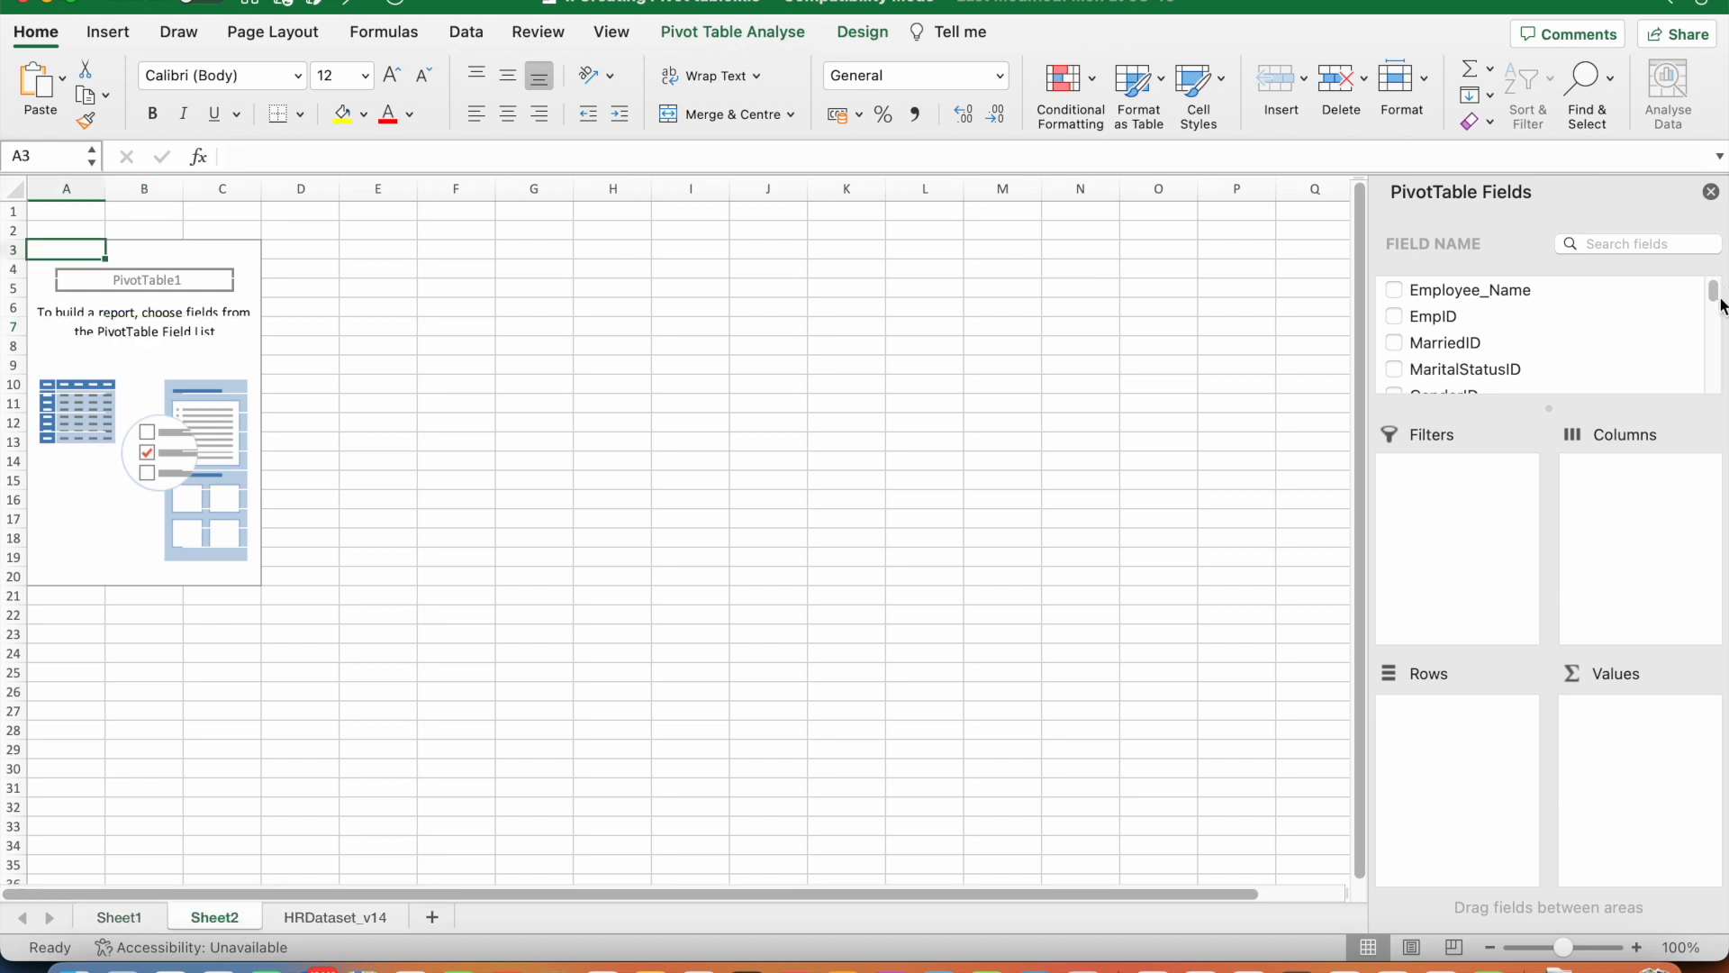
{"action": "scroll", "coordinate": [1631, 351], "scroll_direction": "down", "scroll_amount": 6}
{"action": "scroll", "coordinate": [1631, 352], "scroll_direction": "down", "scroll_amount": 5}
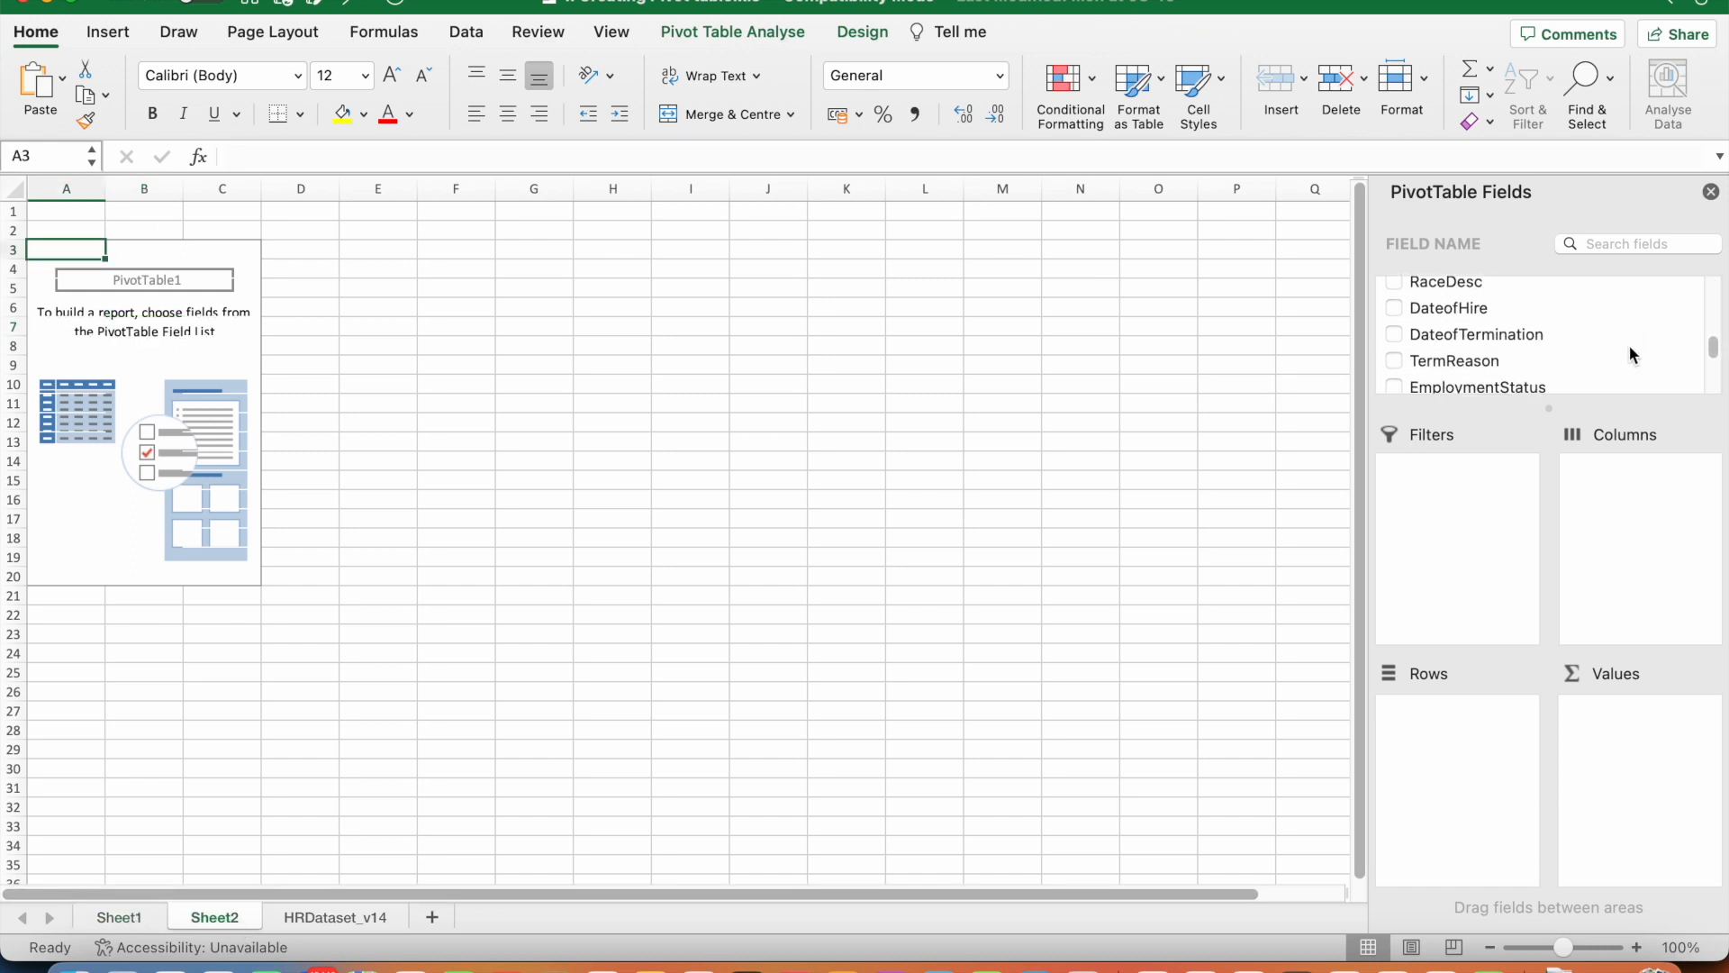
{"action": "scroll", "coordinate": [1621, 324], "scroll_direction": "down", "scroll_amount": 6}
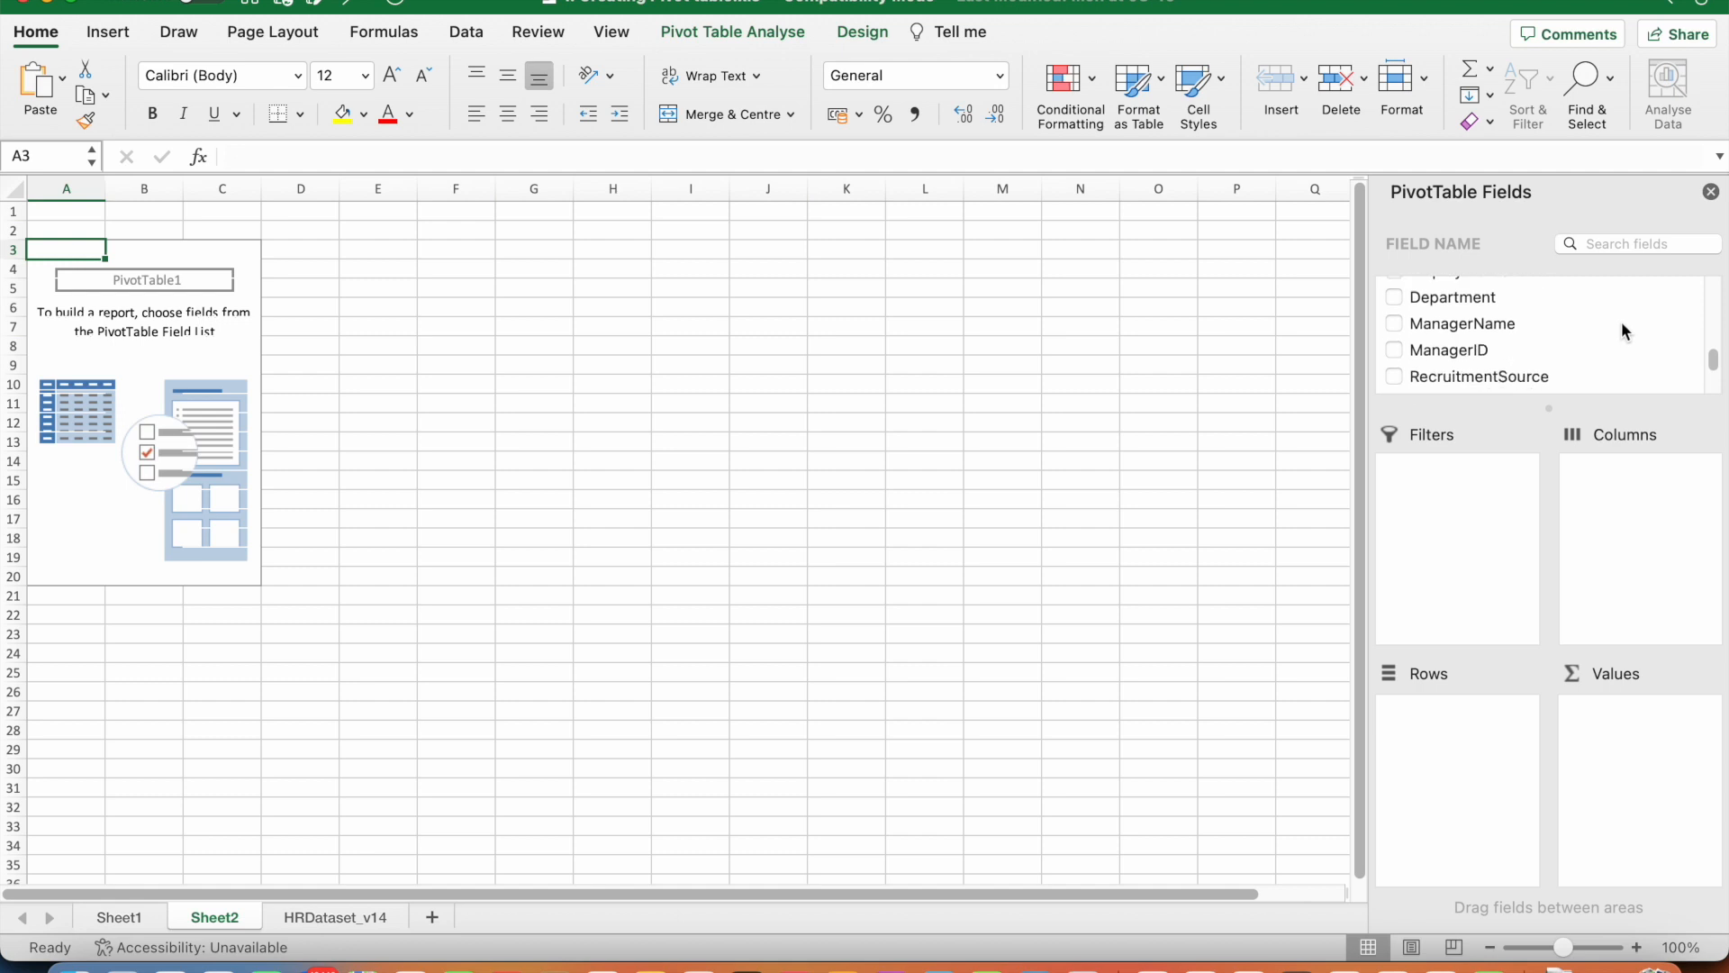
{"action": "scroll", "coordinate": [1620, 320], "scroll_direction": "down", "scroll_amount": 3}
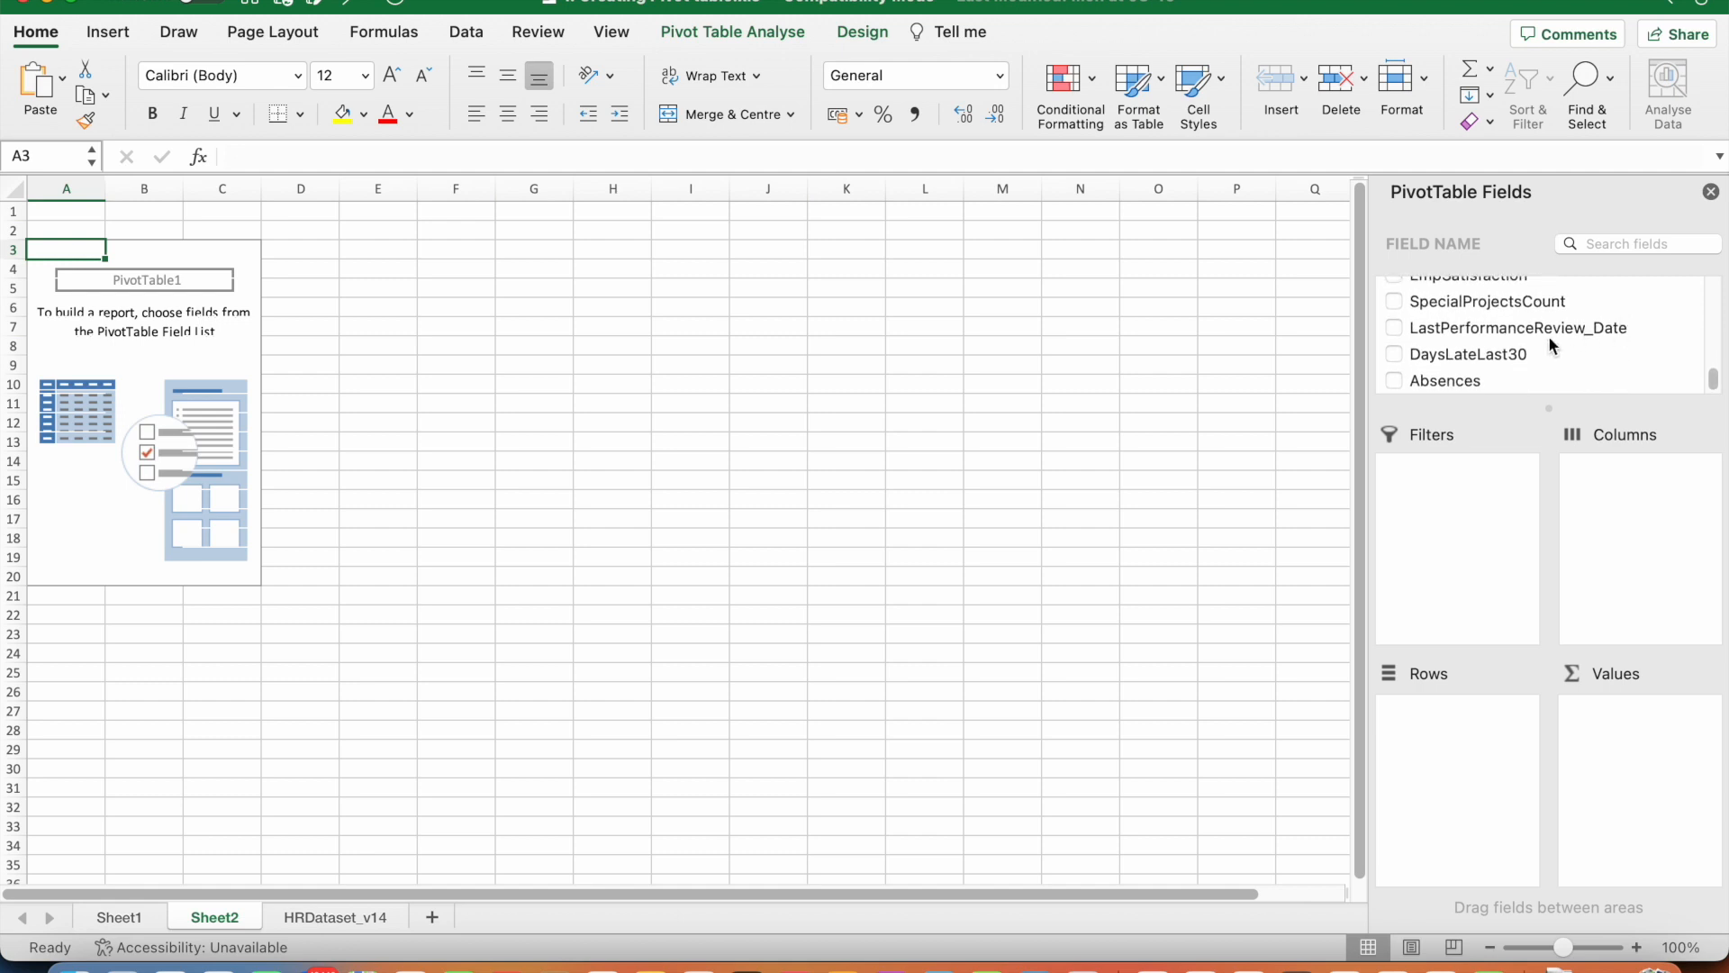
{"action": "left_click", "coordinate": [1394, 355]}
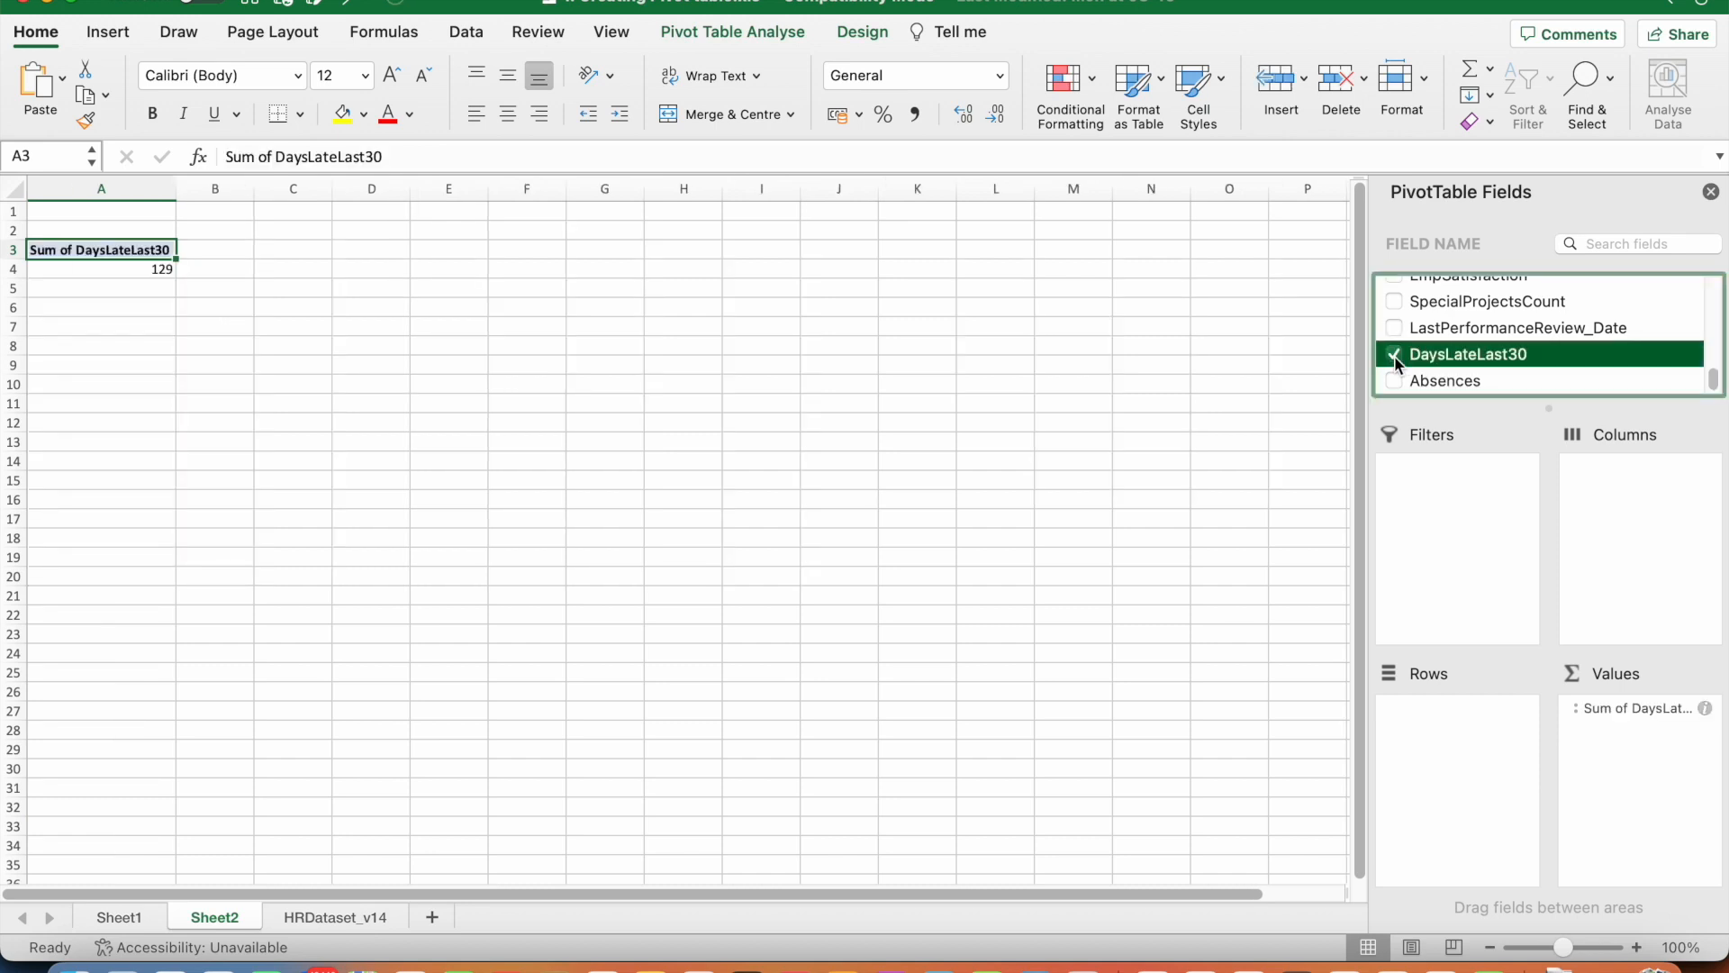
Return to the HRDataset_v14 sheet and select cell A26 in the Employee_Name column
{"action": "left_click", "coordinate": [326, 921]}
{"action": "left_click", "coordinate": [168, 692]}
{"action": "key", "text": "Left"}
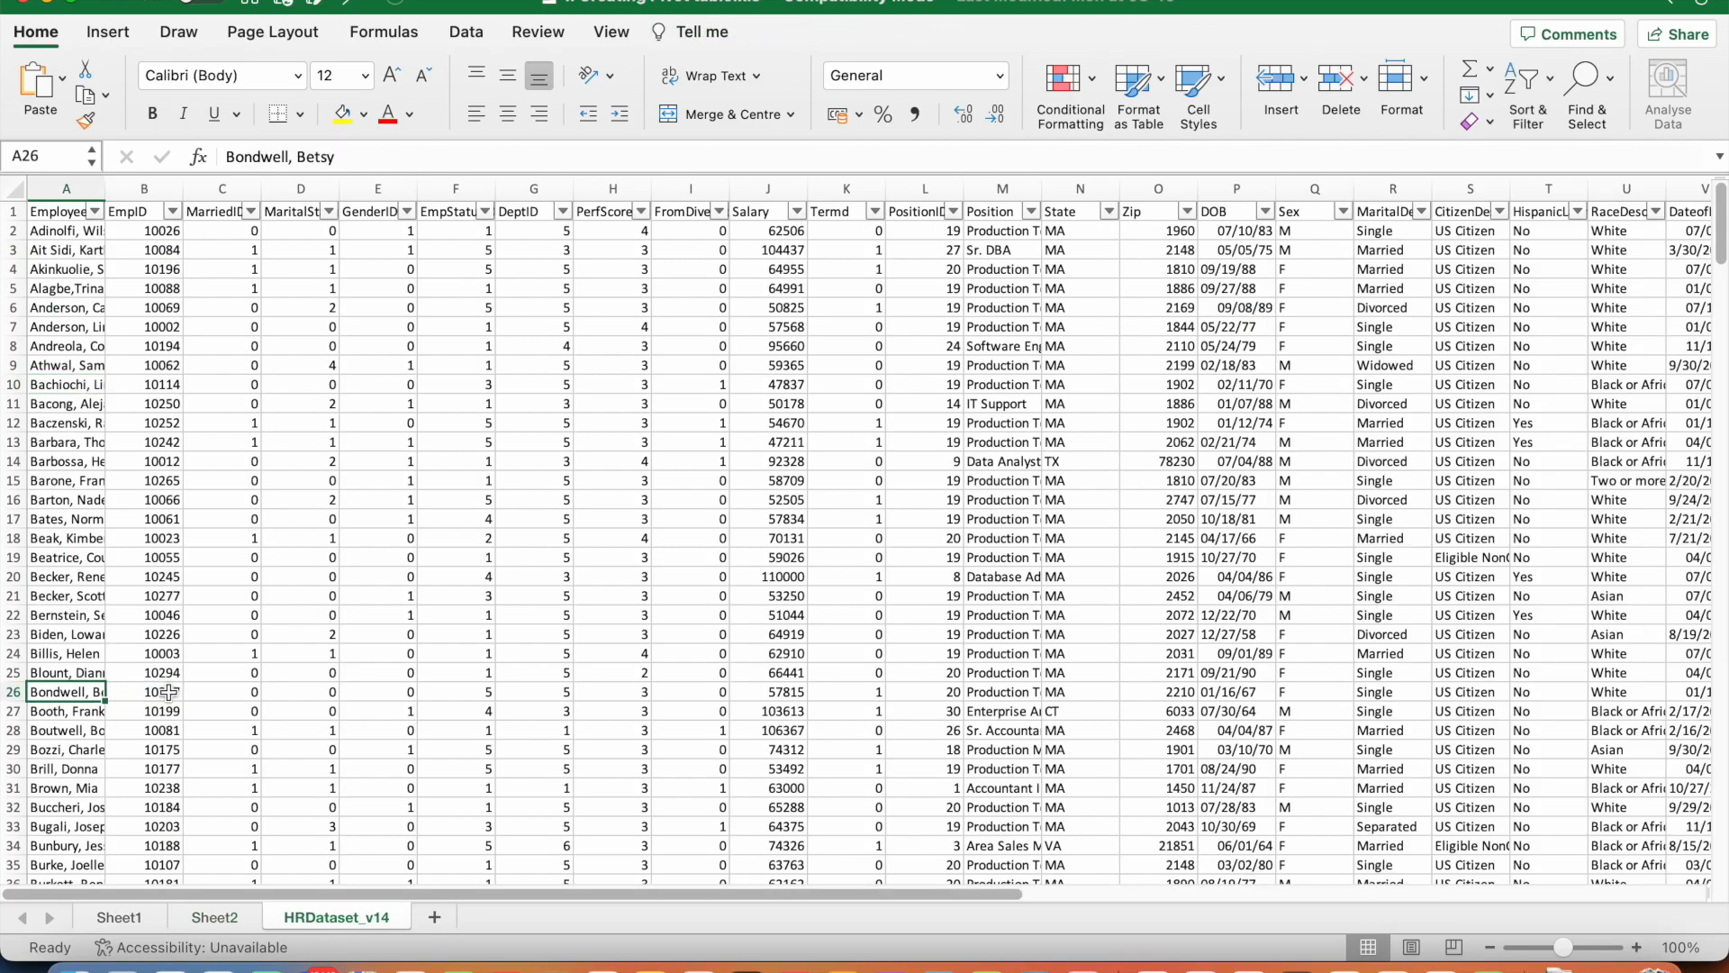
{"action": "key", "text": "ctrl+Down"}
{"action": "key", "text": "ctrl+Down"}
{"action": "key", "text": "alt+Down"}
{"action": "key", "text": "alt+Down"}
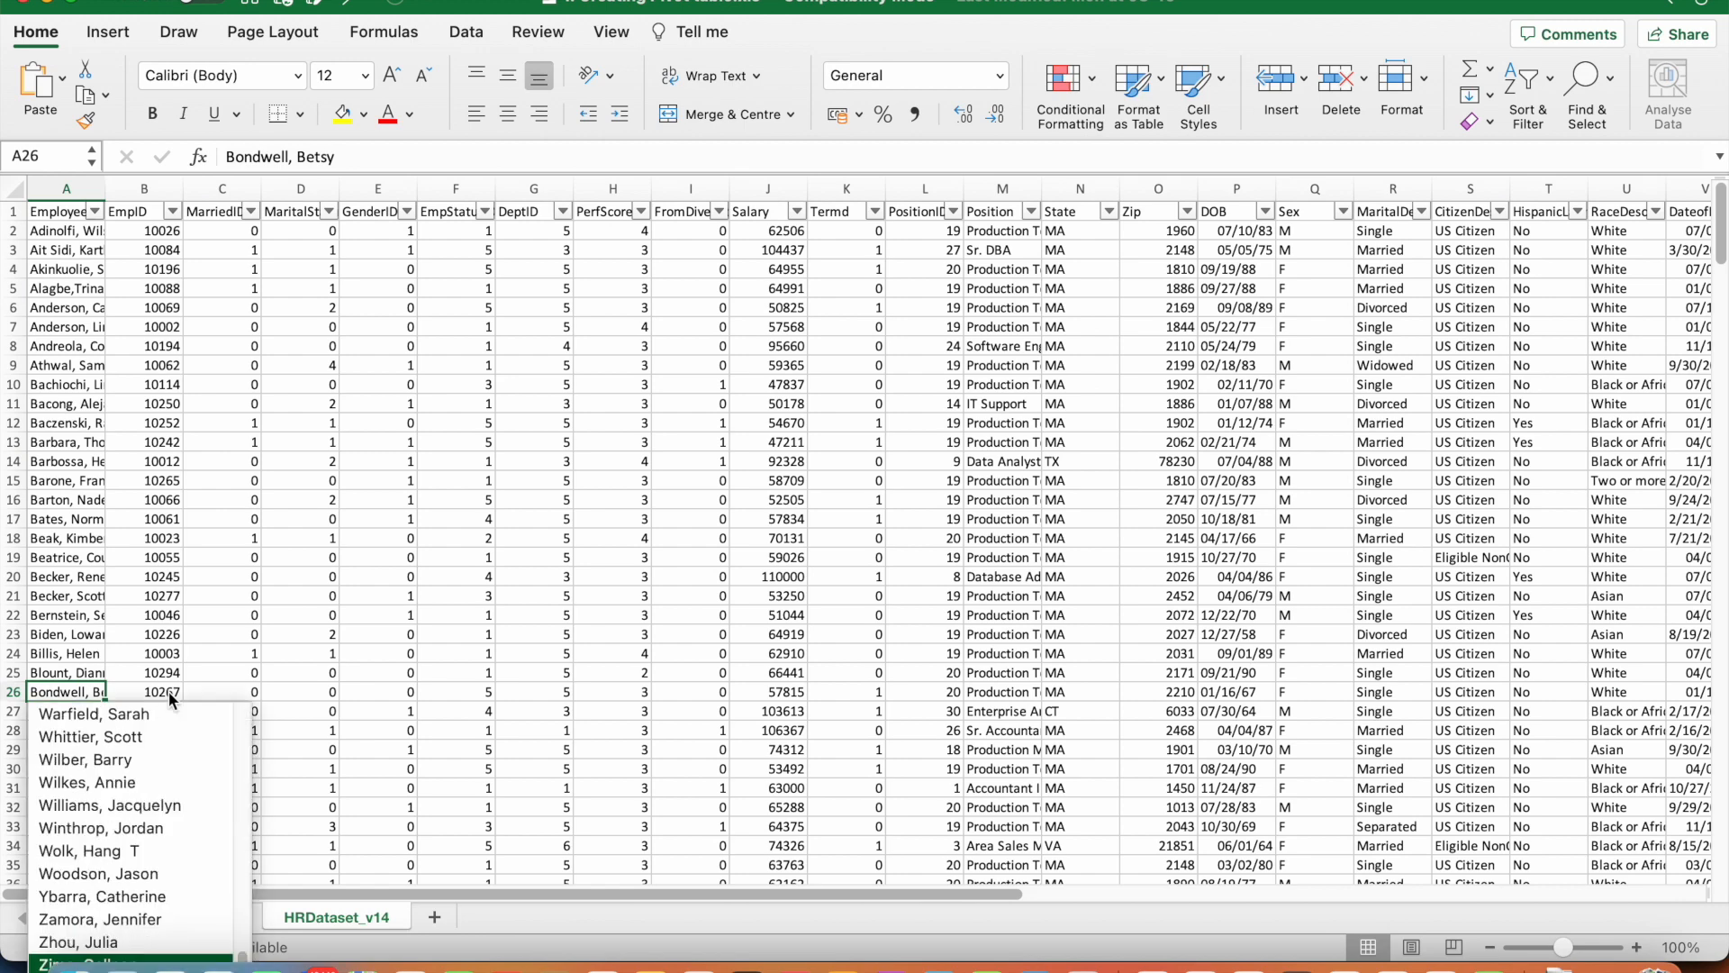
{"action": "key", "text": "Escape"}
Select the final block of employee records, from A292 across to column AJ and down to row 312
{"action": "key", "text": "super+Down"}
{"action": "key", "text": "Down"}
{"action": "key", "text": "Up"}
{"action": "key", "text": "Up"}
{"action": "key", "text": "Up"}
{"action": "key", "text": "Up"}
{"action": "key", "text": "Up"}
{"action": "key", "text": "Up"}
{"action": "key", "text": "Up"}
{"action": "key", "text": "Up"}
{"action": "key", "text": "Up"}
{"action": "key", "text": "Up"}
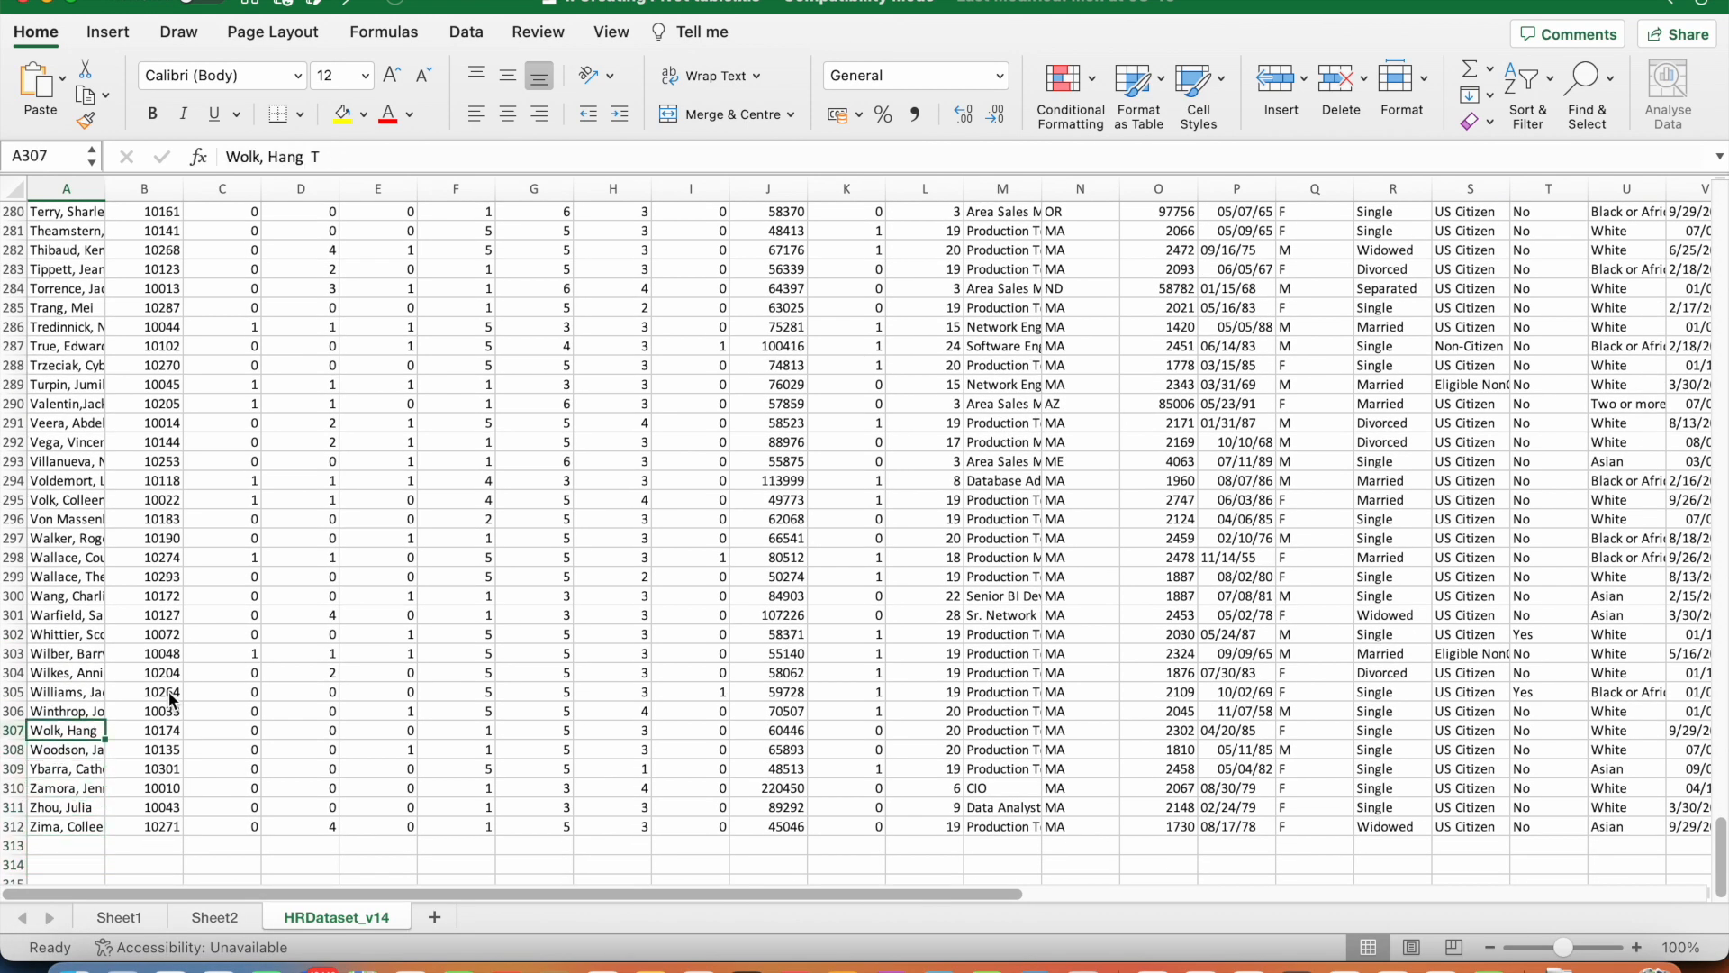
{"action": "key", "text": "Up"}
{"action": "key", "text": "Up"}
{"action": "key", "text": "Up"}
{"action": "key", "text": "Up"}
{"action": "key", "text": "Up"}
{"action": "key", "text": "Up"}
{"action": "key", "text": "Up"}
{"action": "key", "text": "Up"}
{"action": "key", "text": "Up"}
{"action": "key", "text": "Up"}
{"action": "key", "text": "Up"}
{"action": "key", "text": "Up"}
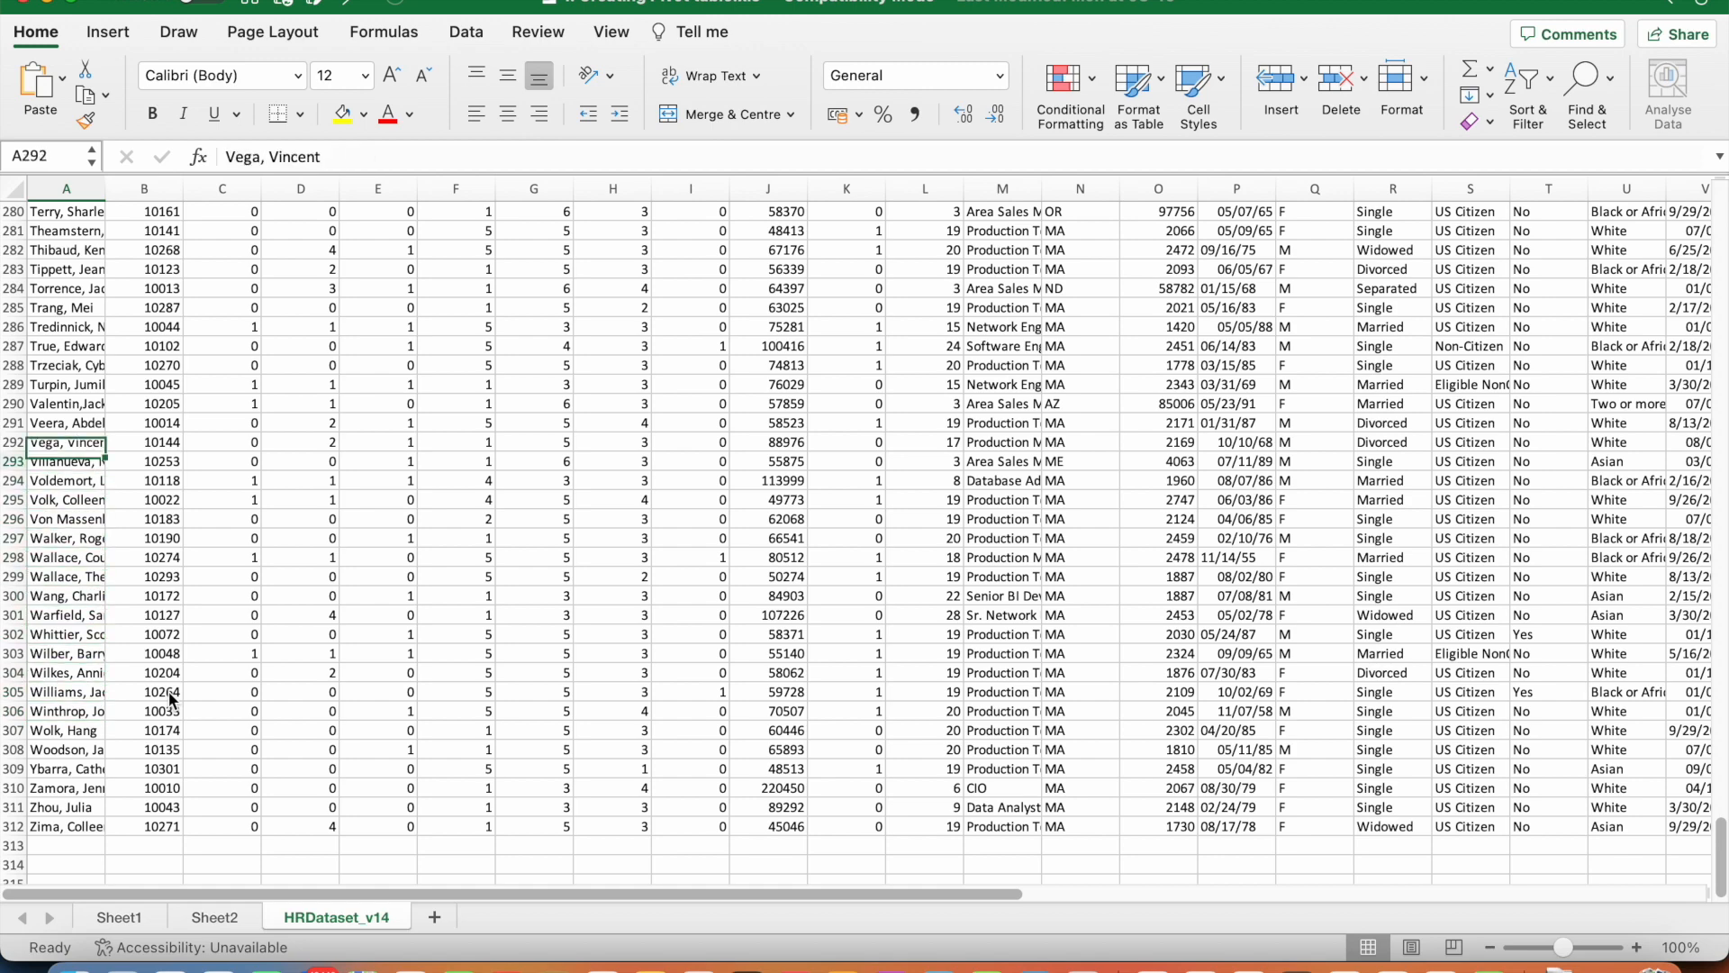
{"action": "key", "text": "super+shift+Right"}
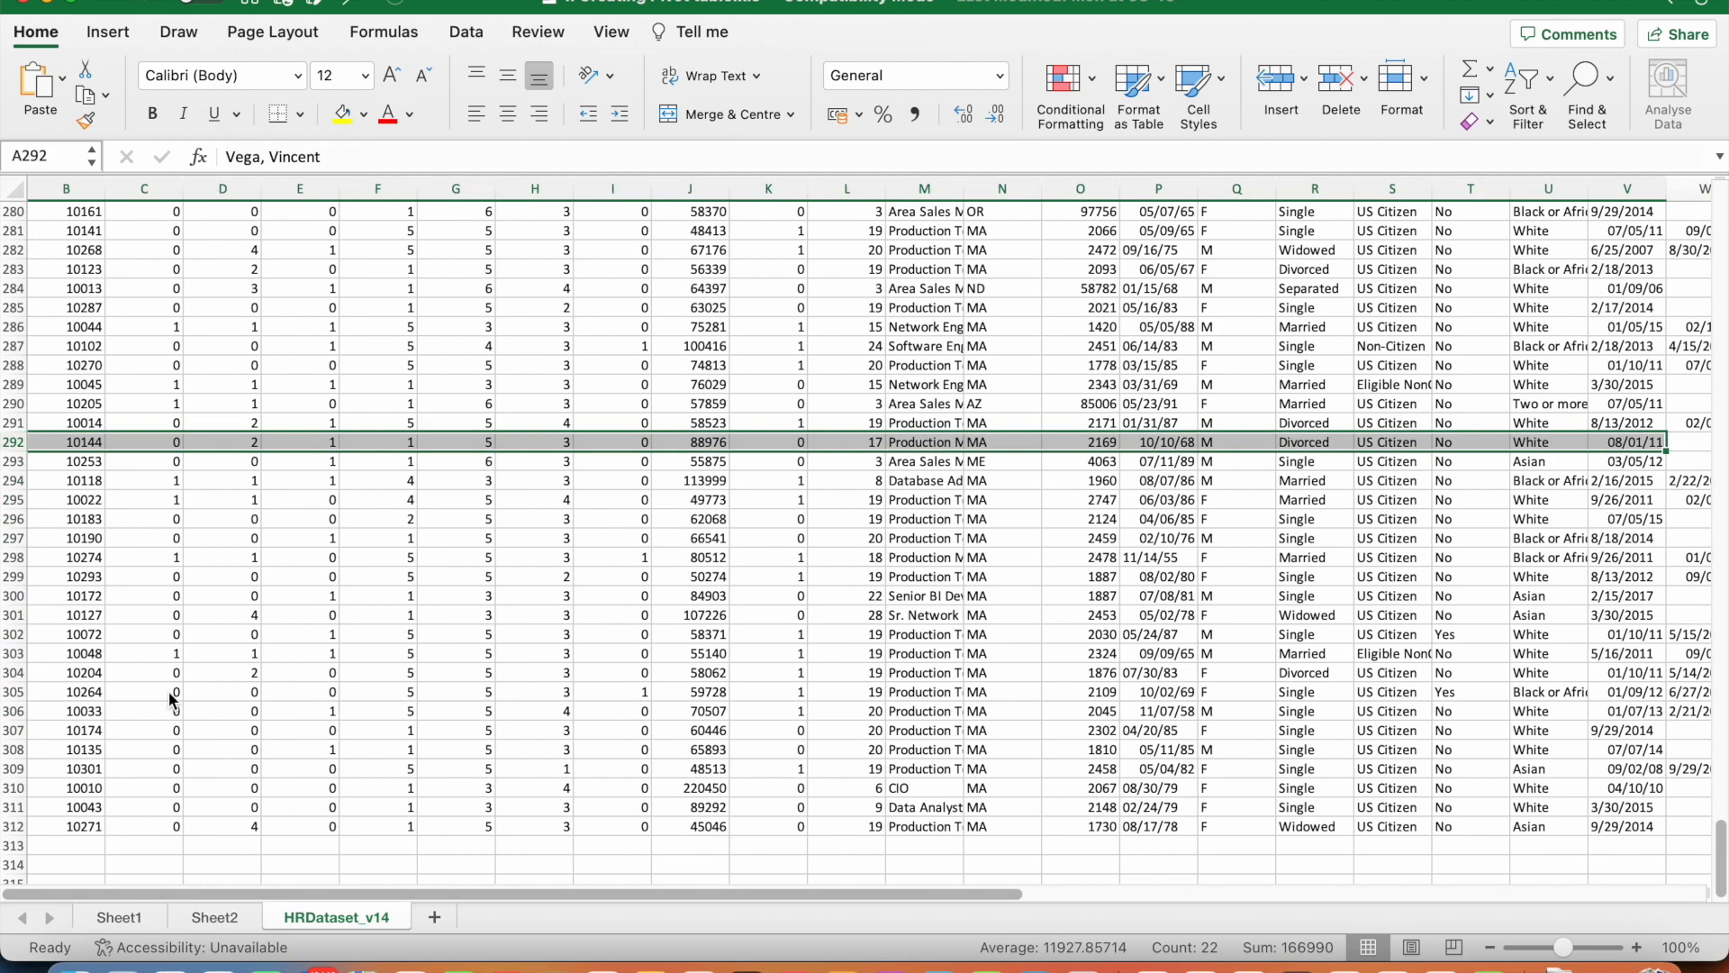
{"action": "key", "text": "shift+Right"}
{"action": "key", "text": "shift+Right"}
{"action": "key", "text": "shift+Right"}
{"action": "key", "text": "shift+Right"}
{"action": "key", "text": "shift+Right"}
{"action": "key", "text": "shift+Right"}
{"action": "key", "text": "shift+Right"}
{"action": "key", "text": "shift+Right"}
{"action": "key", "text": "shift+Right"}
{"action": "key", "text": "shift+Right"}
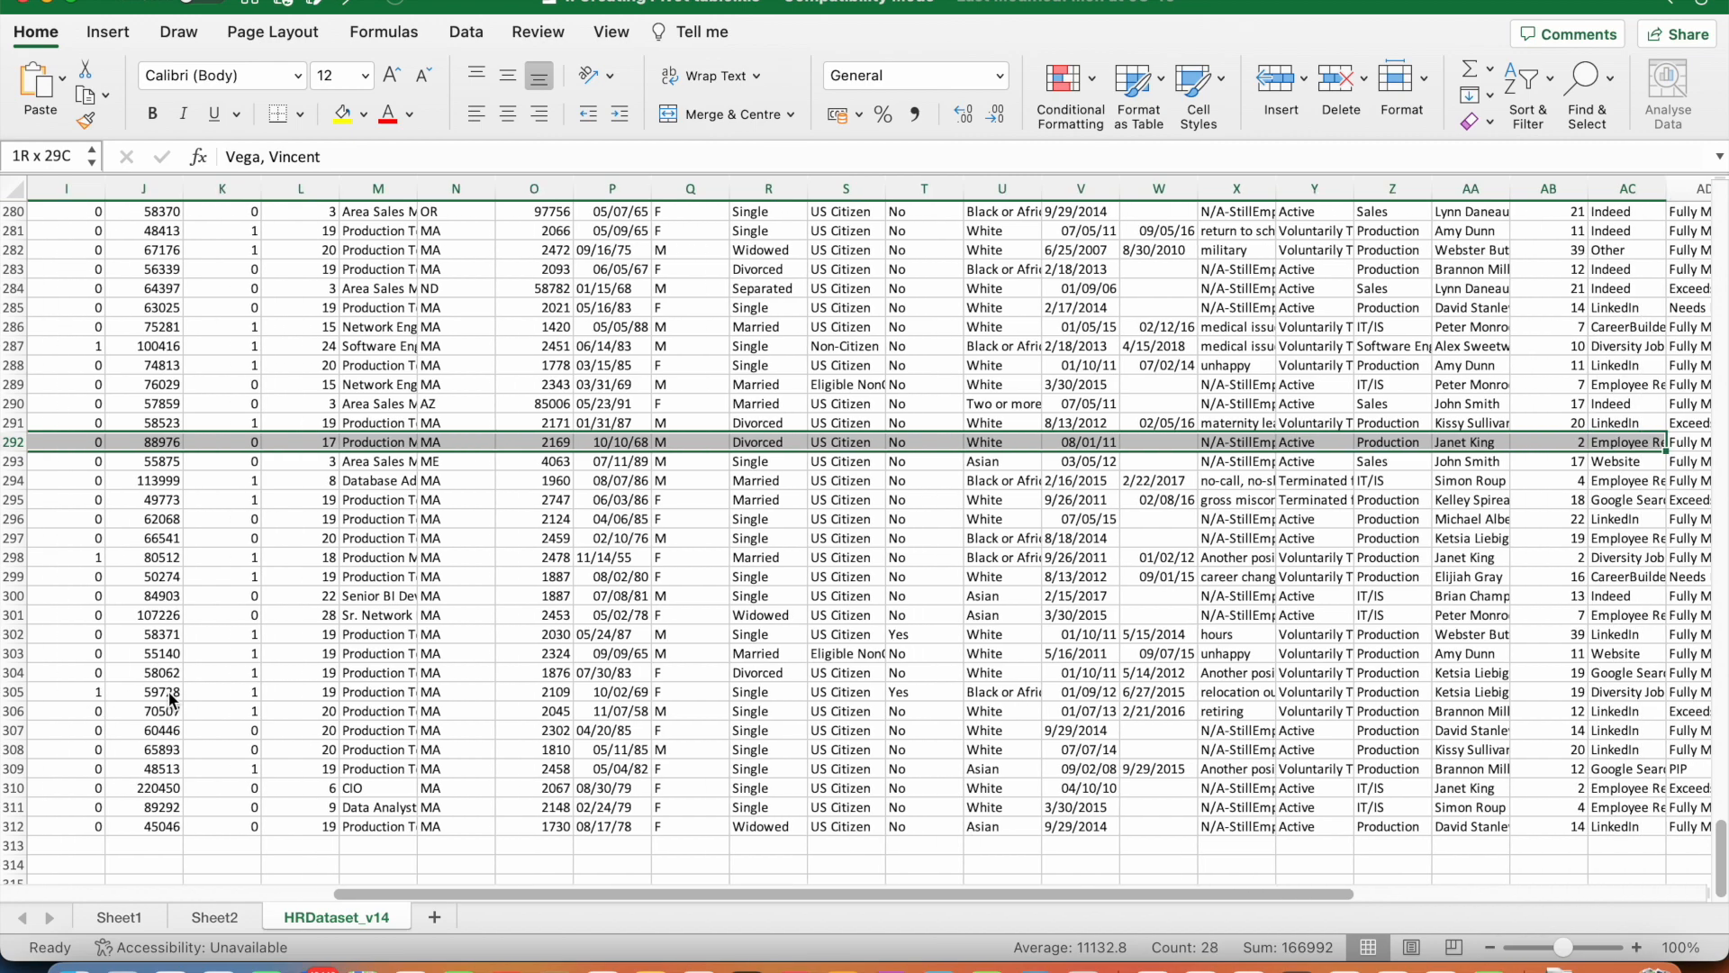
{"action": "key", "text": "shift+Right"}
{"action": "key", "text": "shift+Right"}
{"action": "key", "text": "shift+Right"}
{"action": "key", "text": "shift+Right"}
{"action": "key", "text": "shift+Right"}
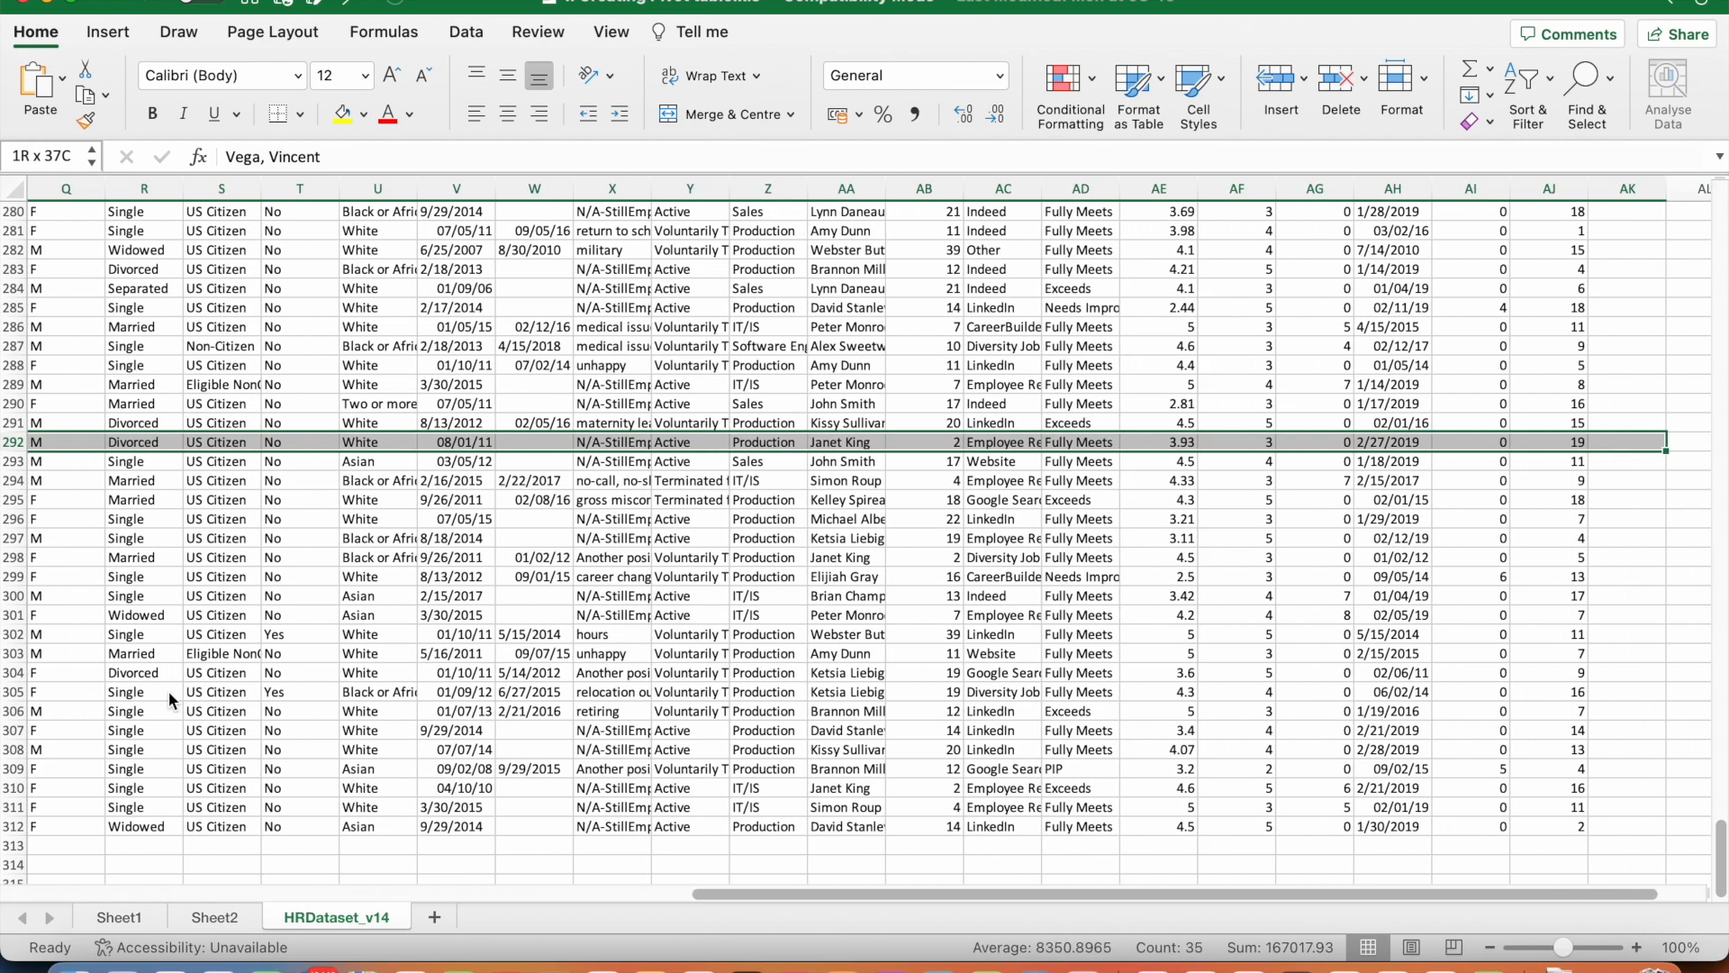
{"action": "key", "text": "shift+Left"}
{"action": "key", "text": "shift+Left"}
{"action": "key", "text": "shift+Left"}
{"action": "key", "text": "shift+Left"}
{"action": "key", "text": "shift+Right"}
{"action": "key", "text": "super+shift+Down"}
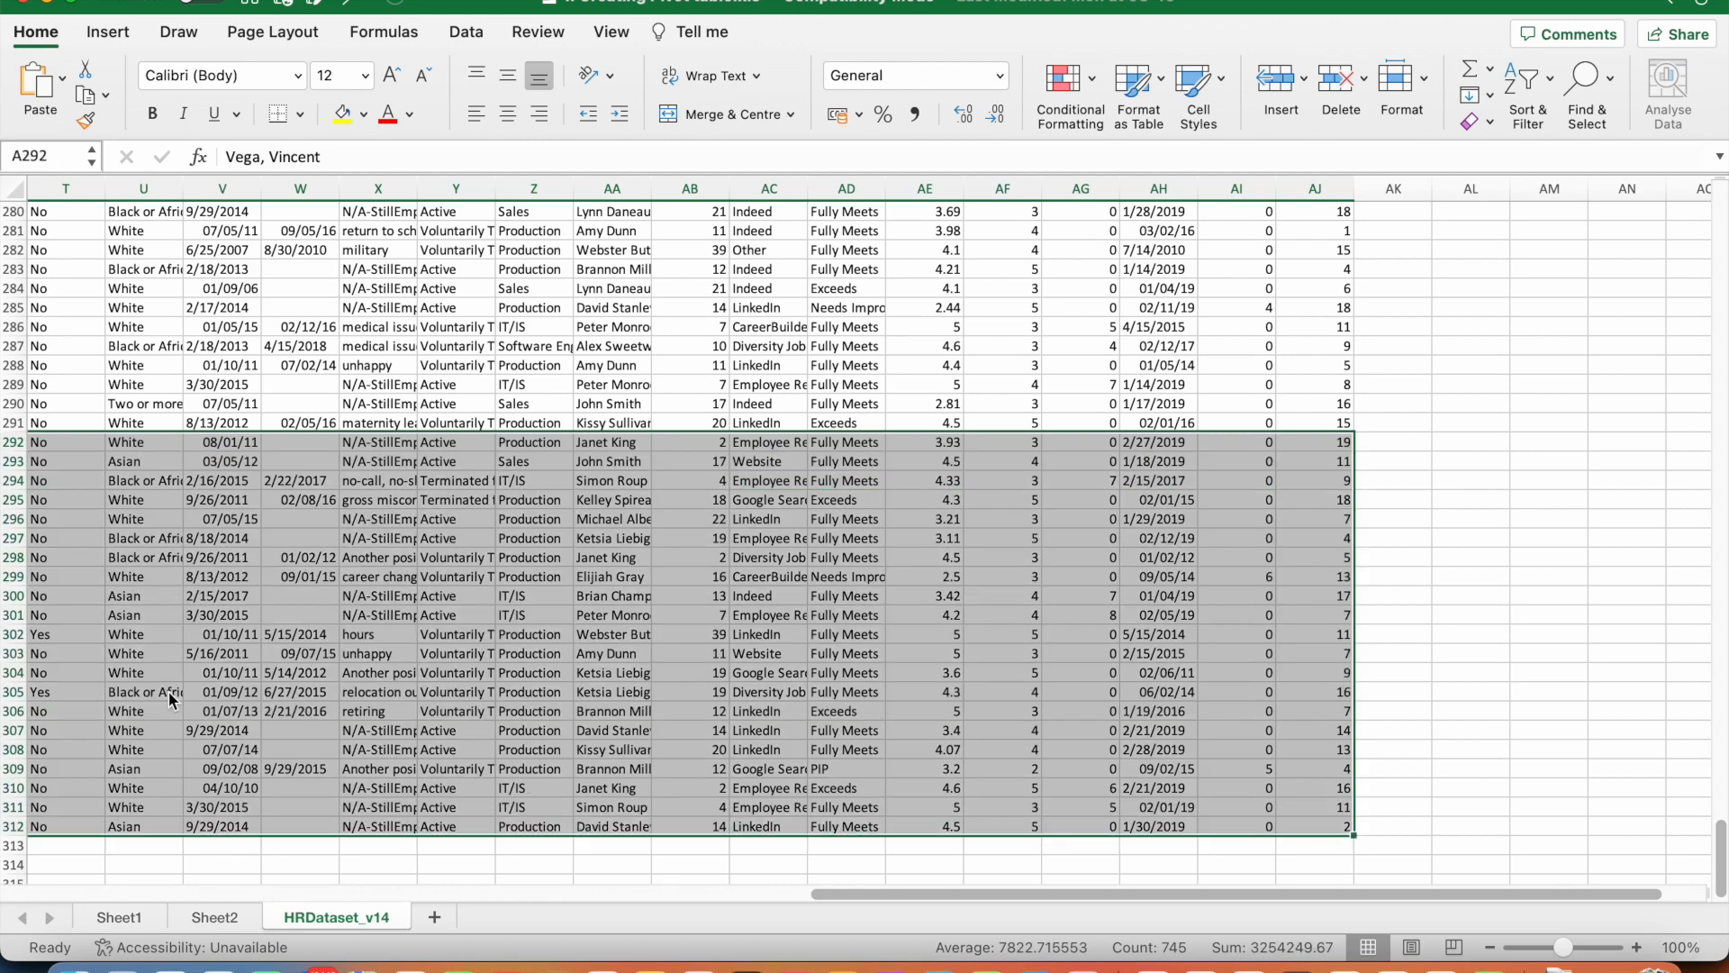
Copy the selected records and paste them directly below the last data row, starting at cell A313
{"action": "key", "text": "super+c"}
{"action": "key", "text": "Down"}
{"action": "key", "text": "Down"}
{"action": "key", "text": "Down"}
{"action": "key", "text": "super+Down"}
{"action": "key", "text": "Down"}
{"action": "key", "text": "super+v"}
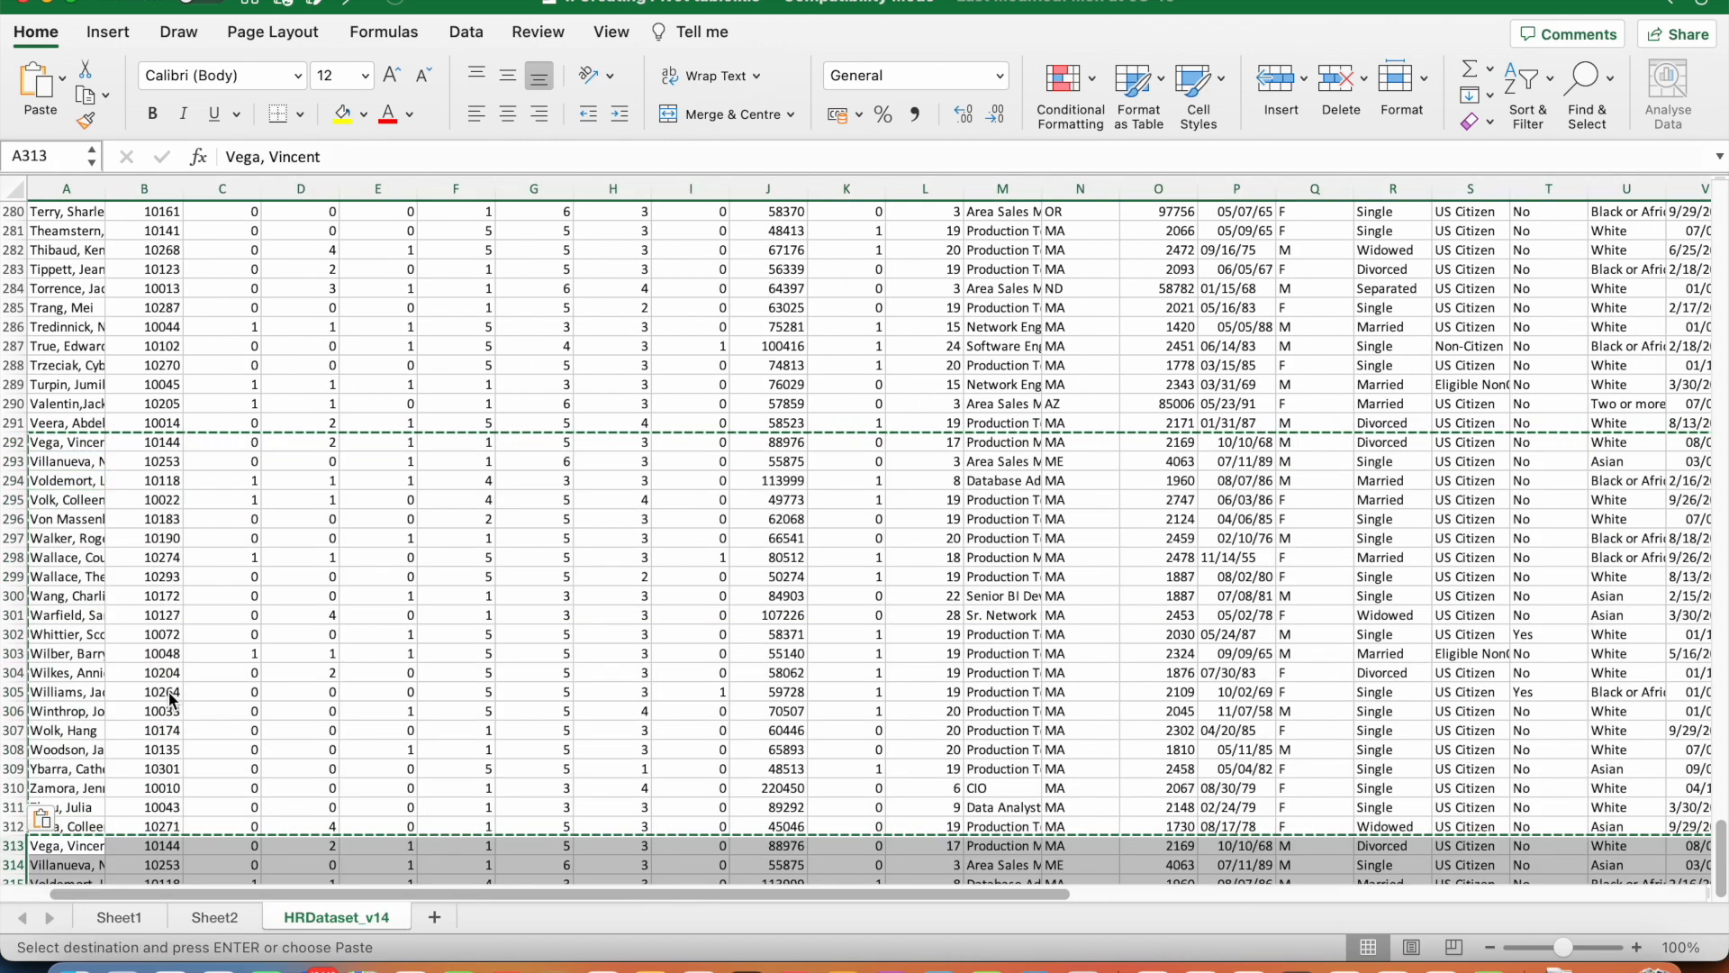
Refresh the PivotTable on Sheet2 that sums DaysLateLast30
{"action": "left_click", "coordinate": [130, 916]}
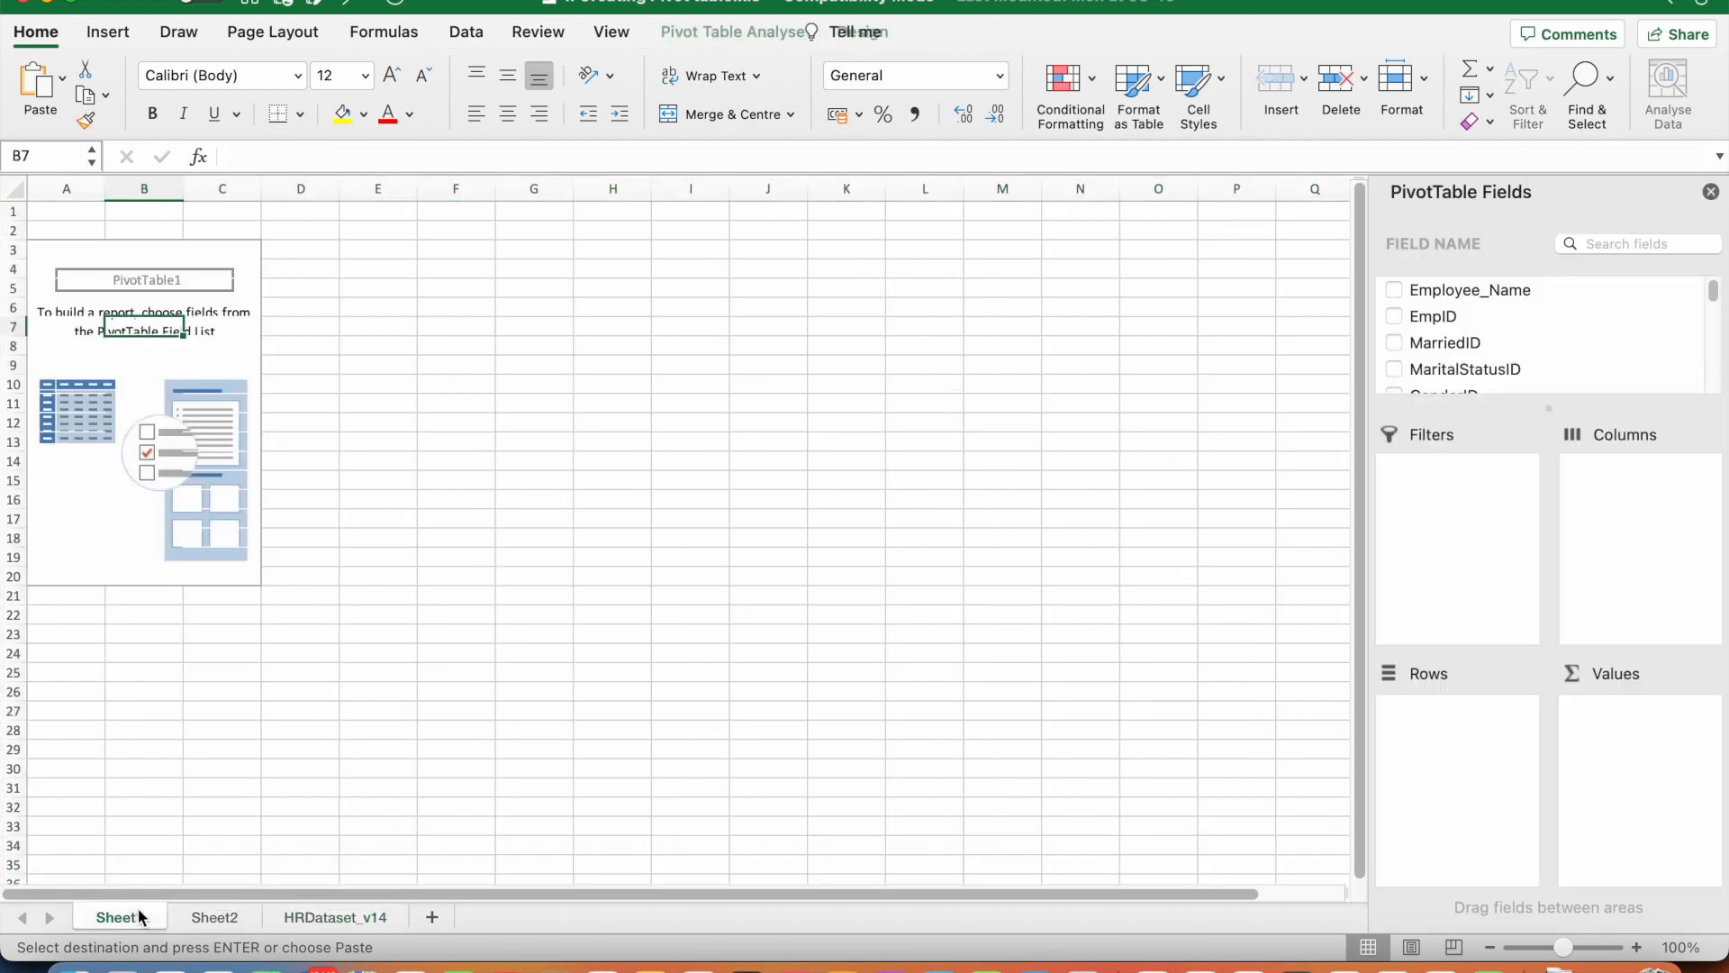
{"action": "left_click", "coordinate": [236, 918]}
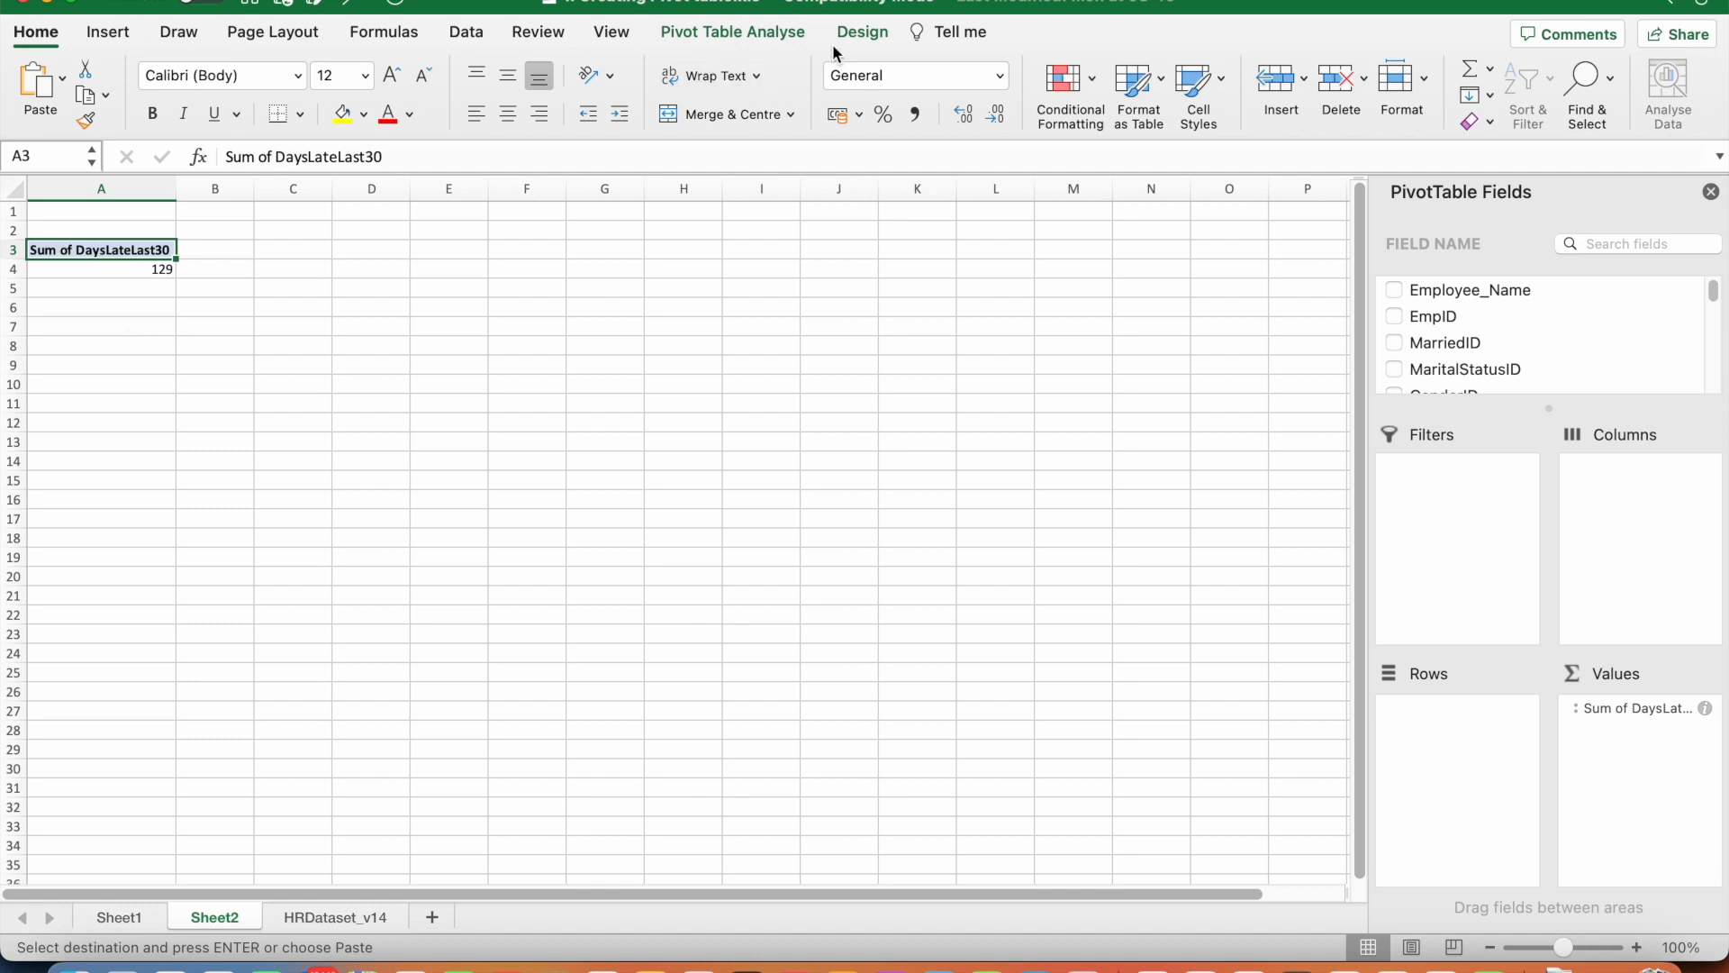
{"action": "left_click", "coordinate": [711, 35]}
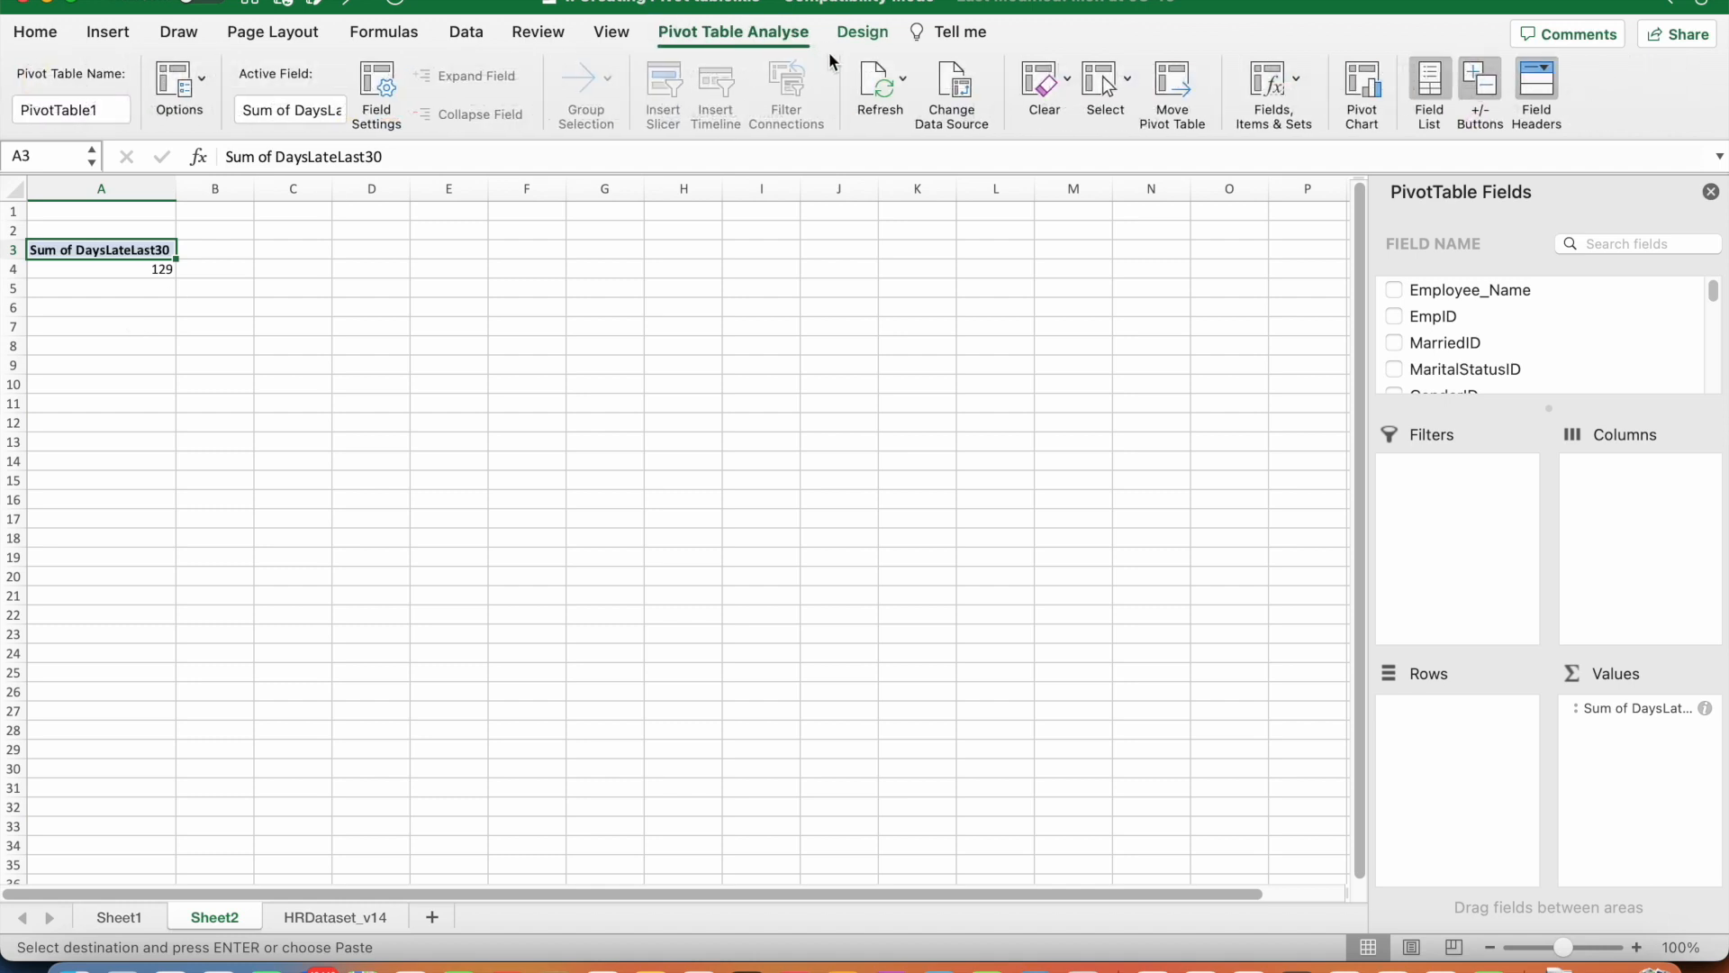
{"action": "left_click", "coordinate": [875, 76]}
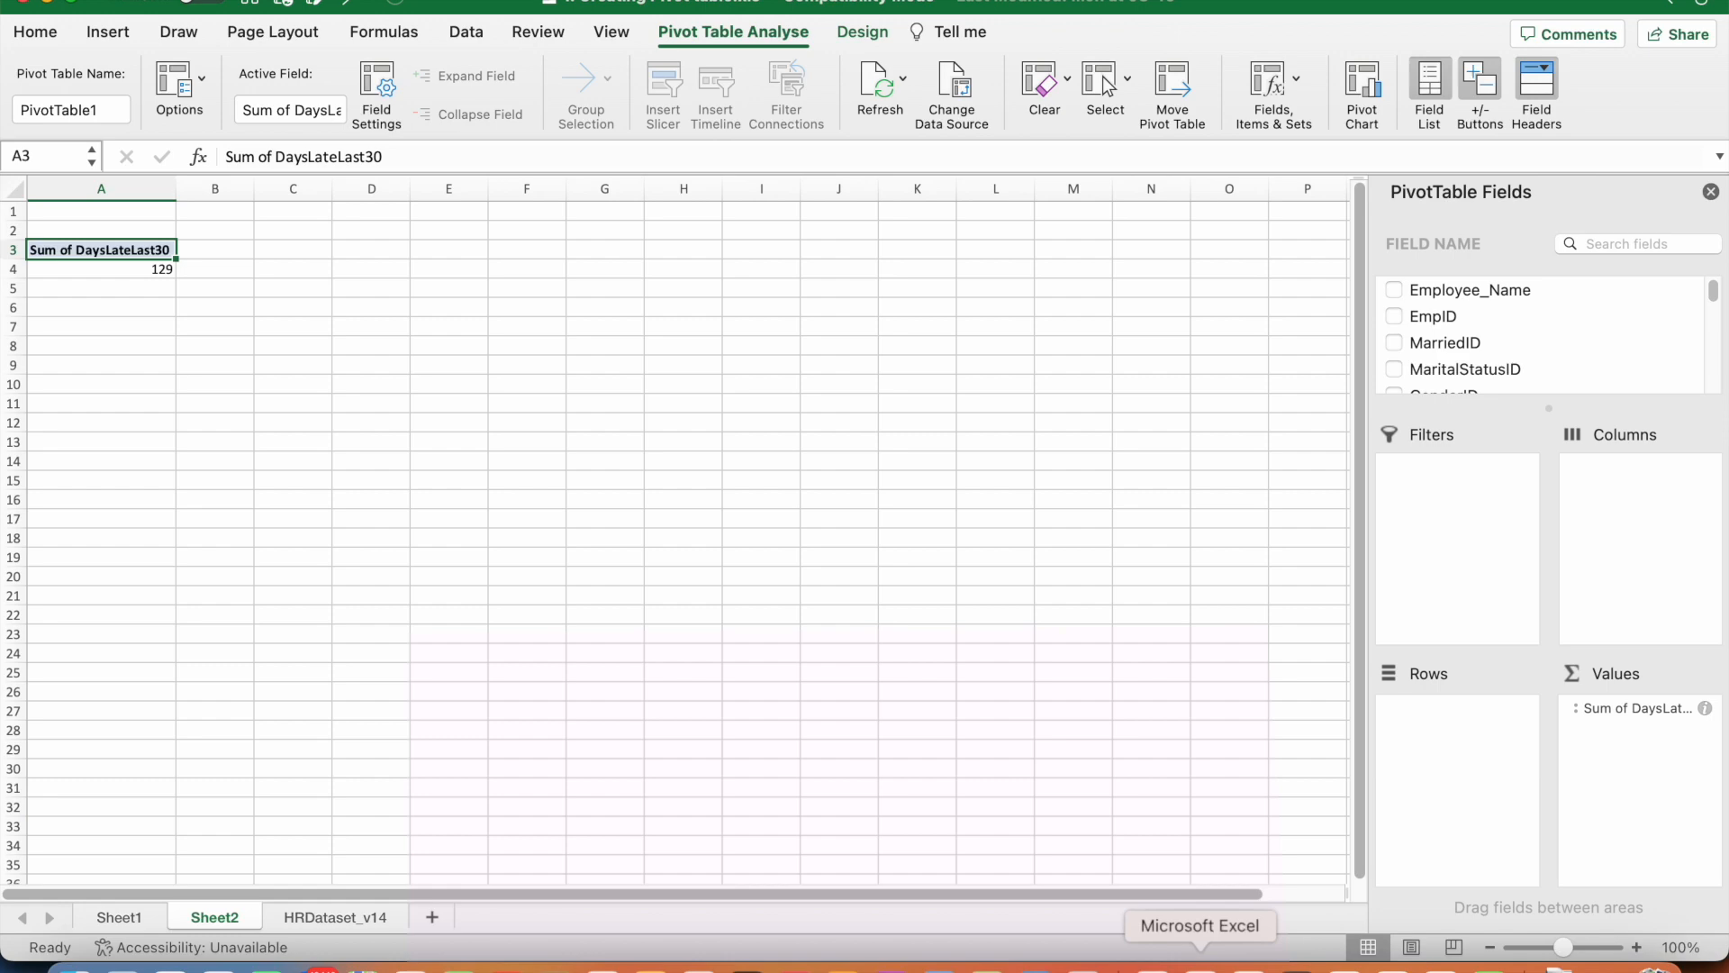
Switch to the workbook with the HR data formatted as a table and go to A295 near the end of the Employee_Name column
{"action": "left_click", "coordinate": [50, 6]}
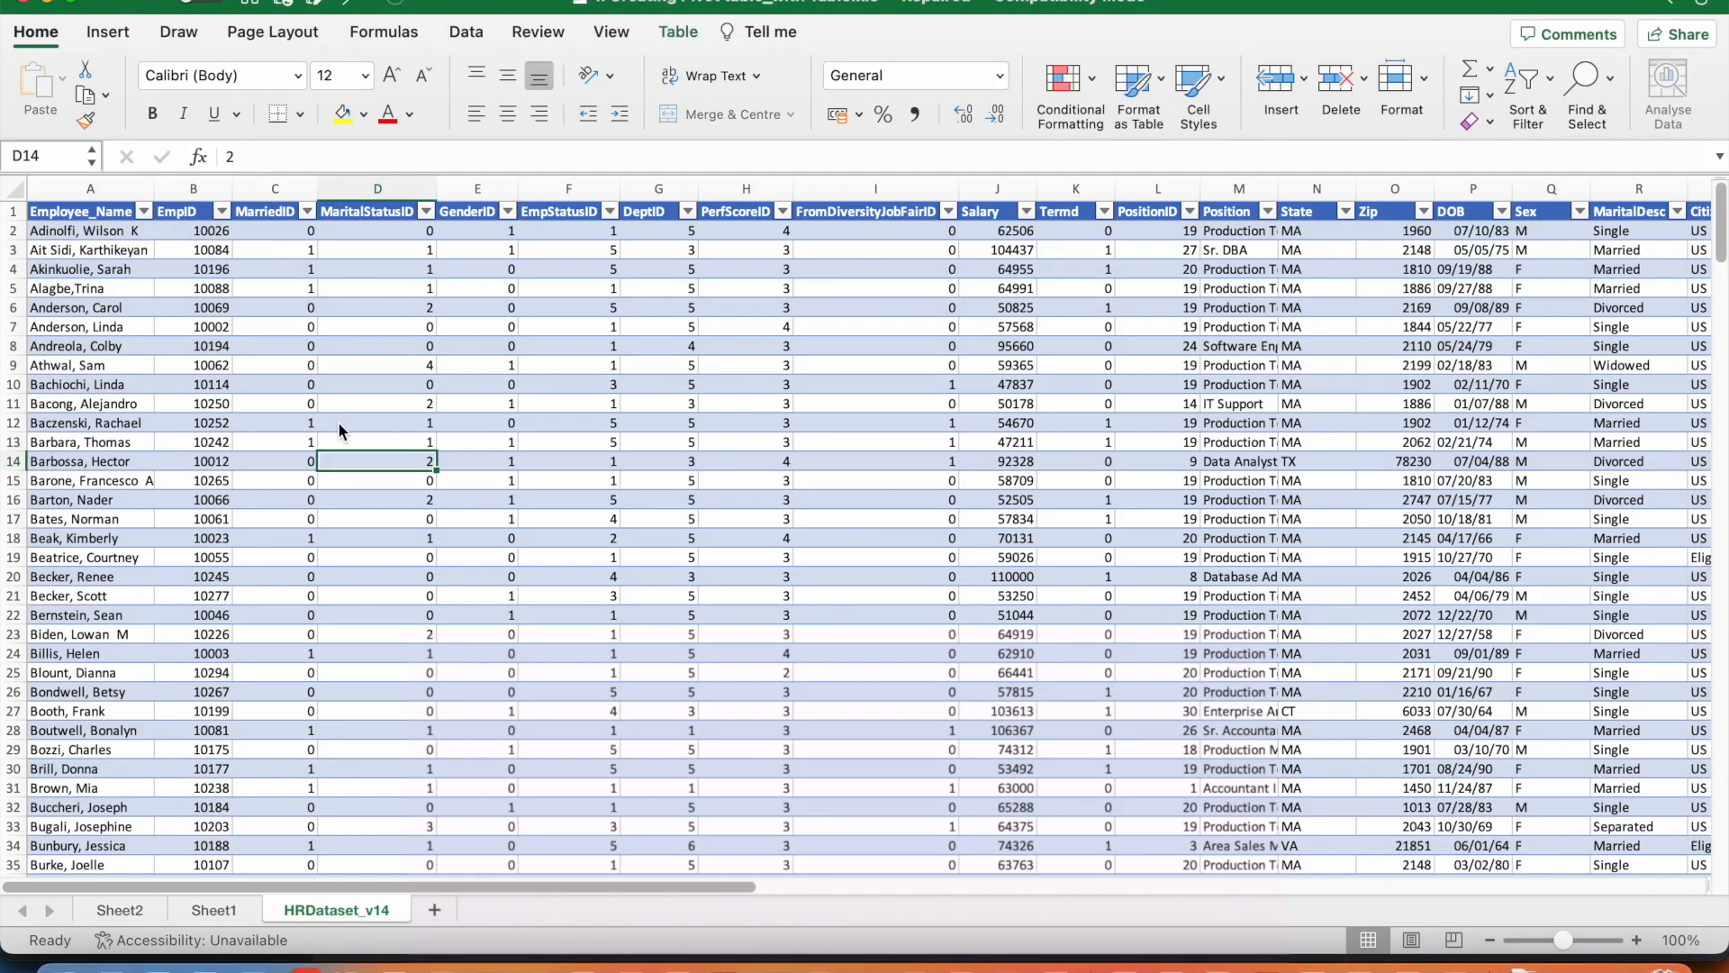
{"action": "key", "text": "Left"}
{"action": "key", "text": "Left"}
{"action": "key", "text": "Left"}
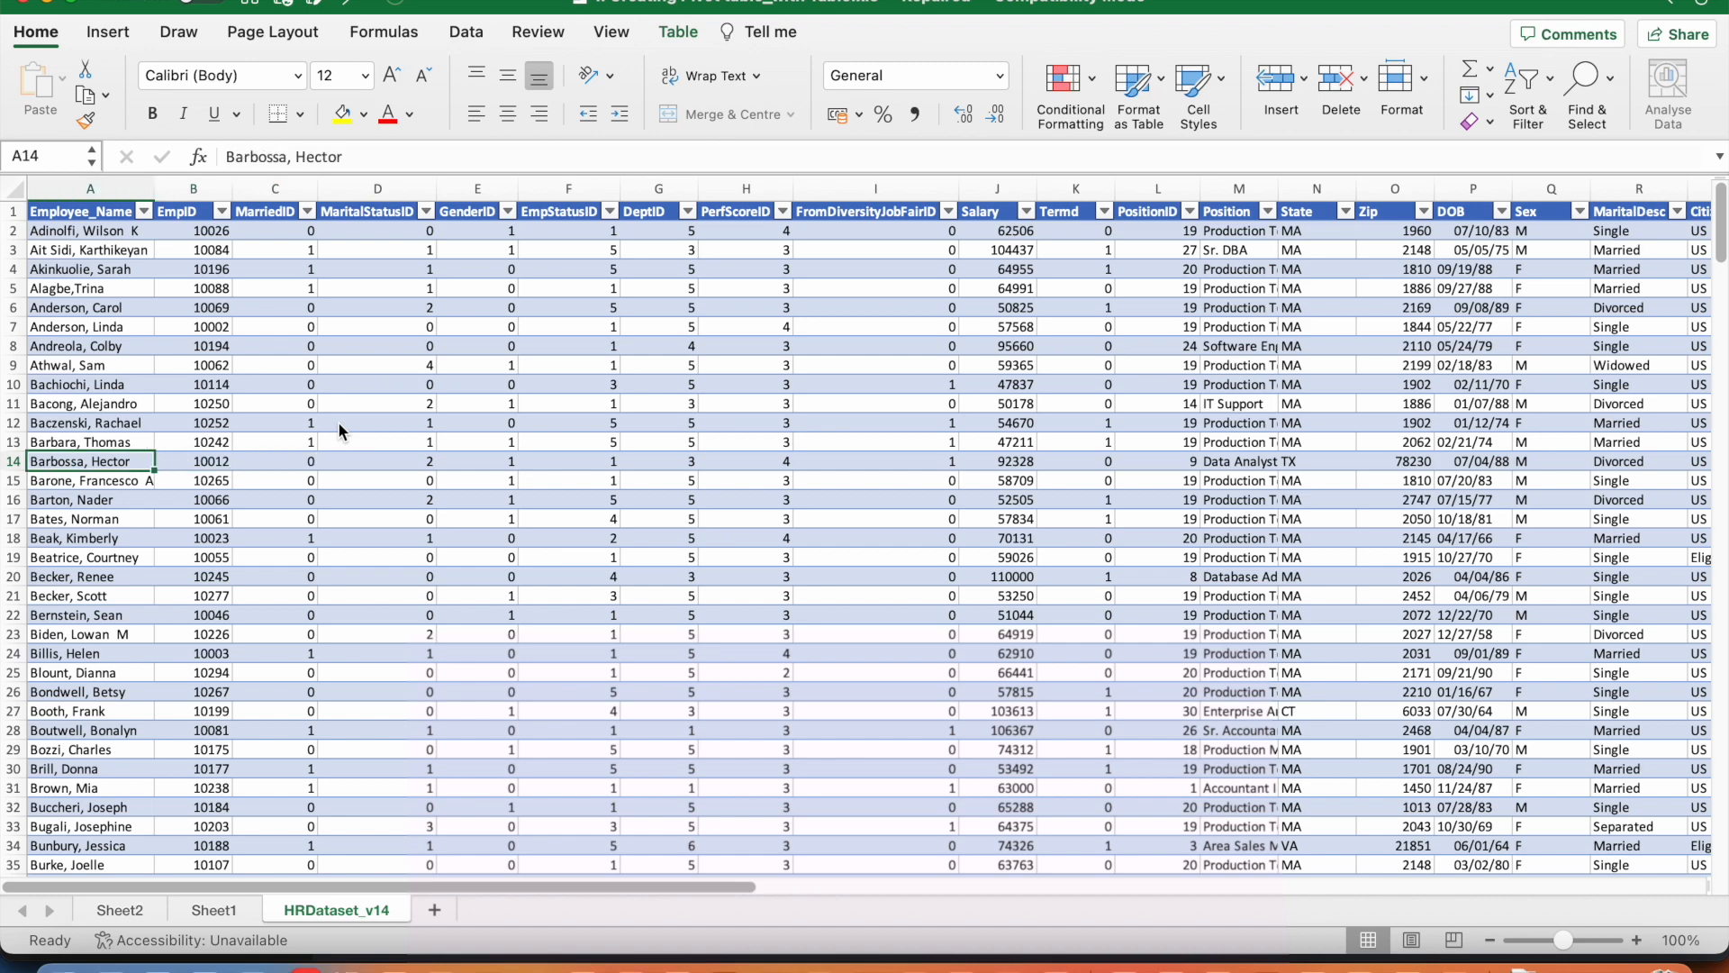
{"action": "key", "text": "super+Down"}
{"action": "key", "text": "Up"}
{"action": "key", "text": "Up"}
{"action": "key", "text": "Up"}
{"action": "key", "text": "Up"}
{"action": "key", "text": "Up"}
{"action": "key", "text": "Up"}
{"action": "key", "text": "Up"}
{"action": "key", "text": "Up"}
{"action": "key", "text": "Up"}
{"action": "key", "text": "Up"}
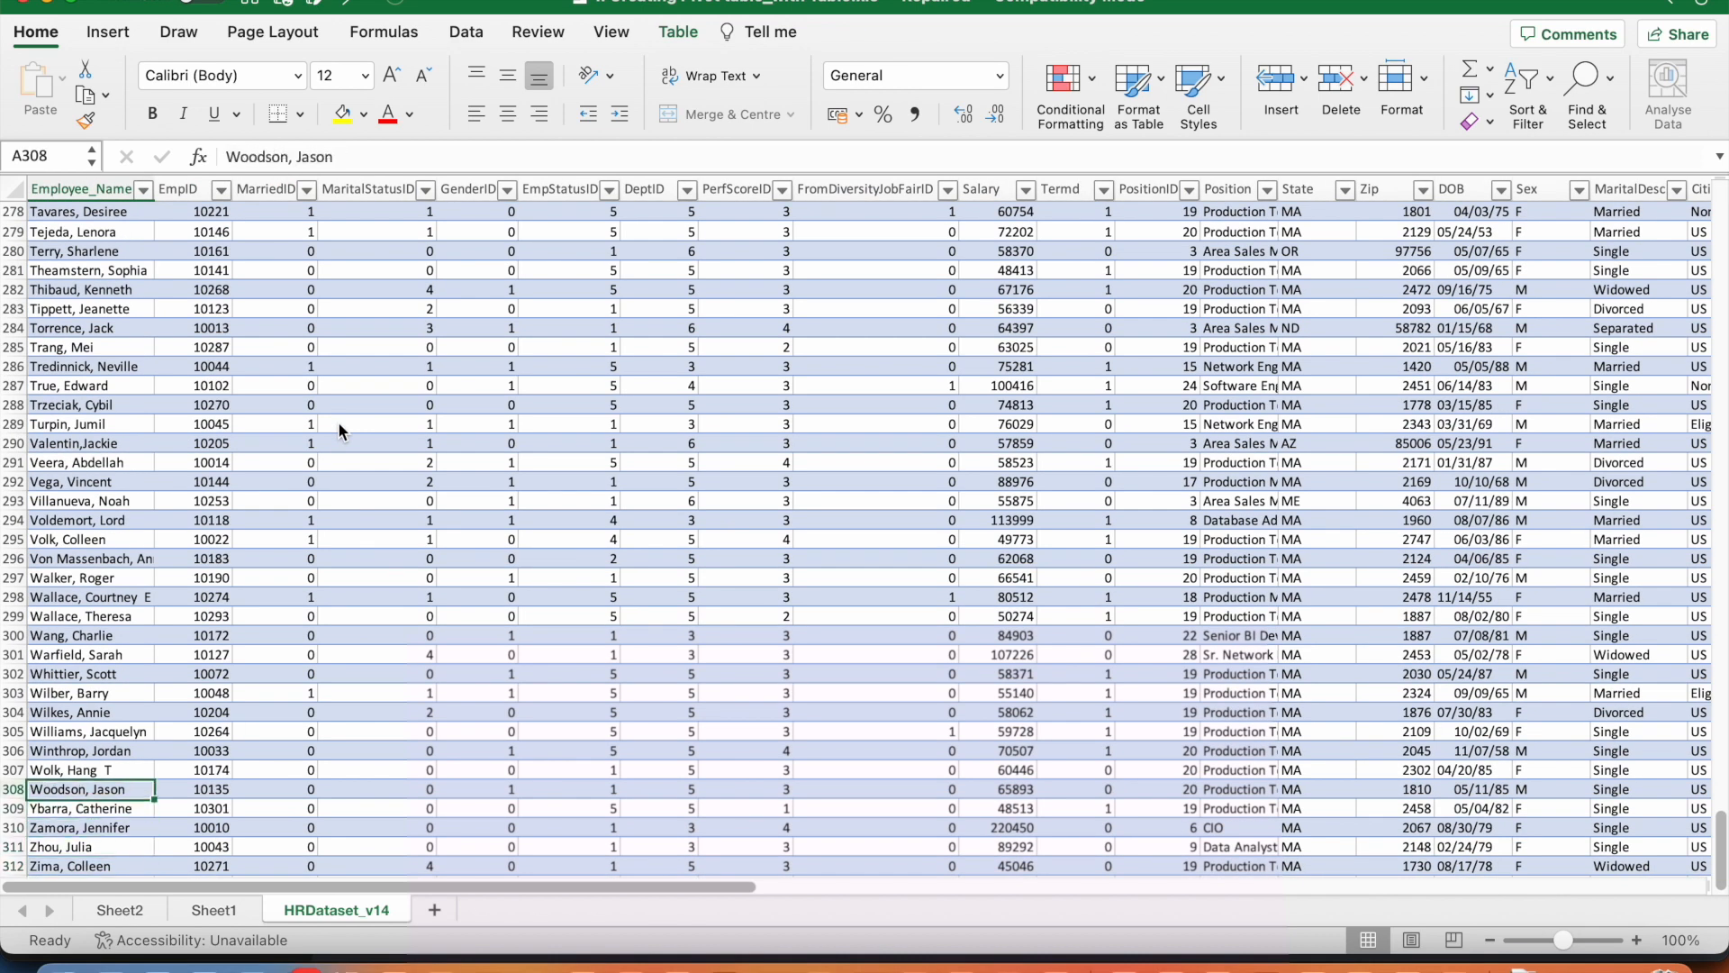
{"action": "key", "text": "Up"}
{"action": "key", "text": "Up"}
{"action": "key", "text": "Up"}
{"action": "key", "text": "Up"}
{"action": "key", "text": "Up"}
{"action": "key", "text": "Up"}
{"action": "key", "text": "Up"}
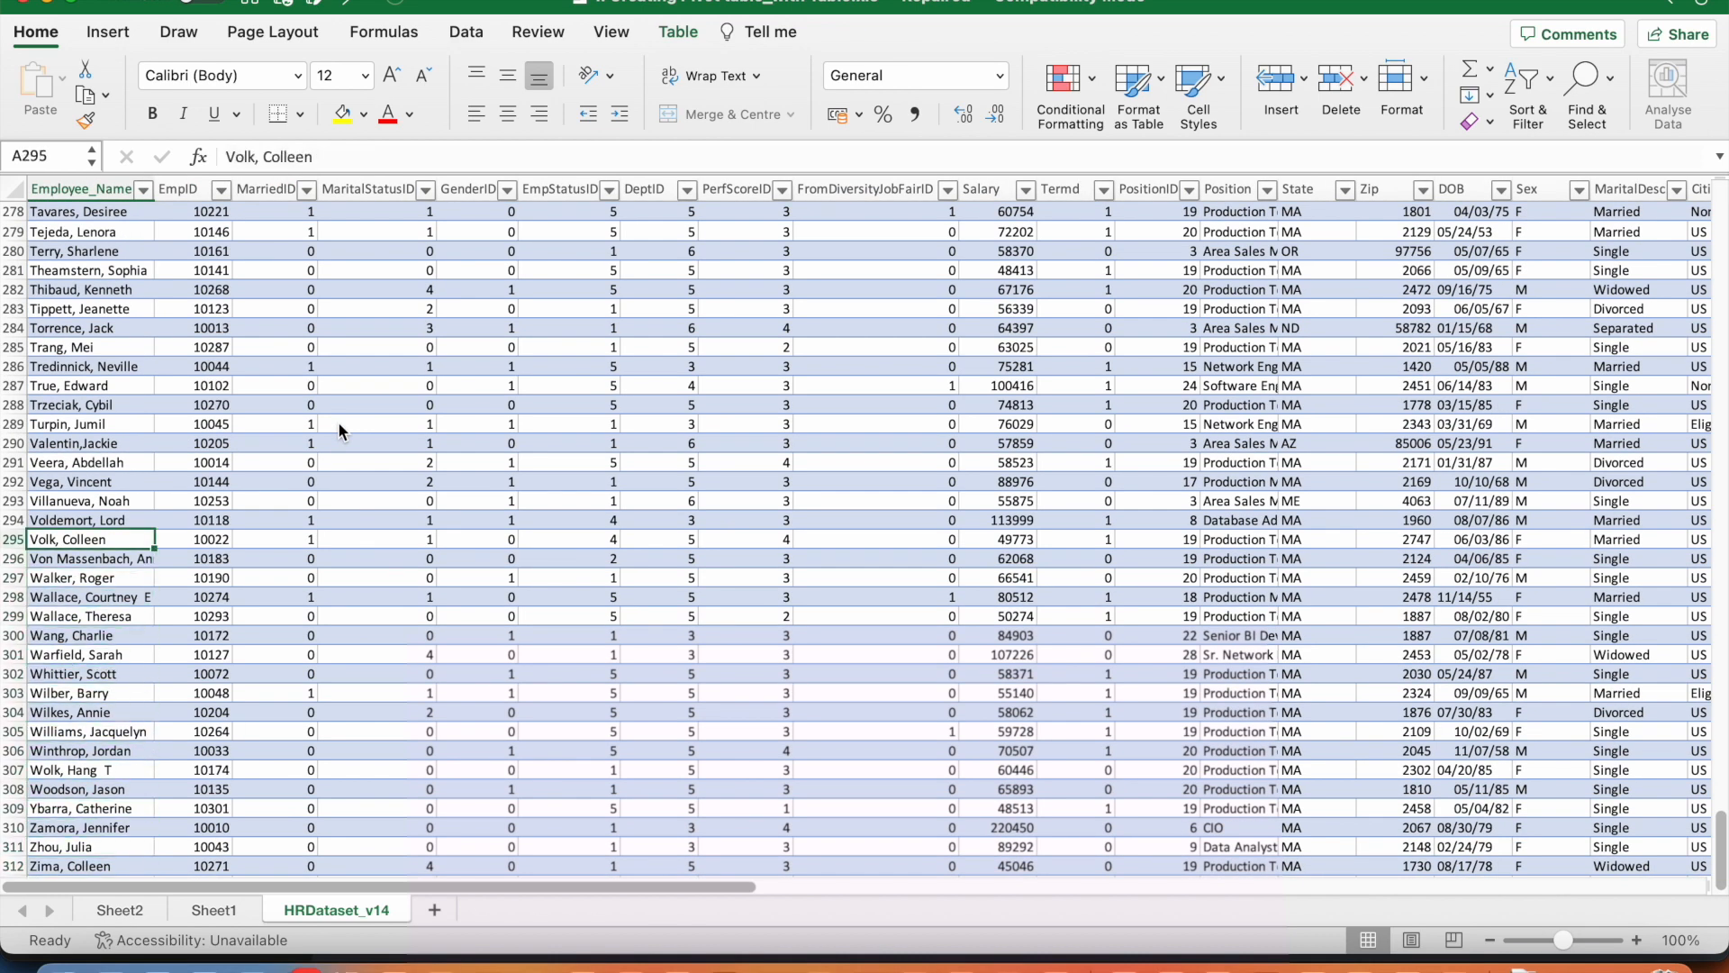
Add the DaysLateLast30 field as a summed value to the empty PivotTable on Sheet1
{"action": "left_click", "coordinate": [219, 911]}
{"action": "scroll", "coordinate": [1639, 326], "scroll_direction": "down", "scroll_amount": 10}
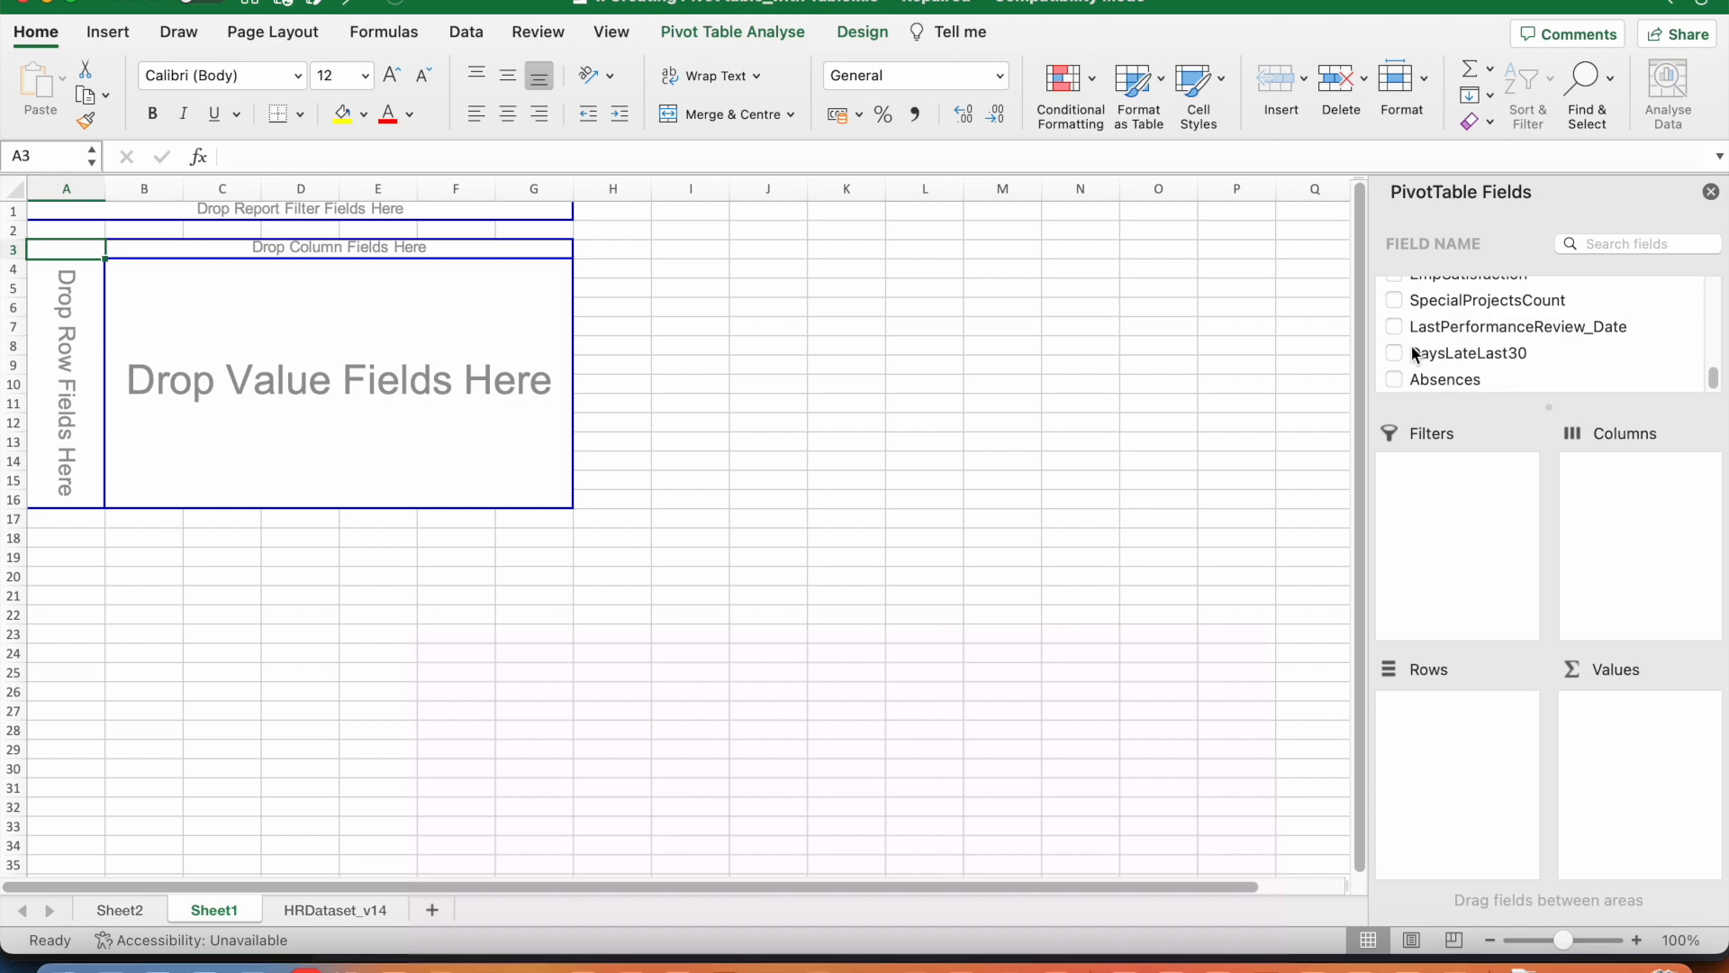
{"action": "left_click", "coordinate": [1412, 351]}
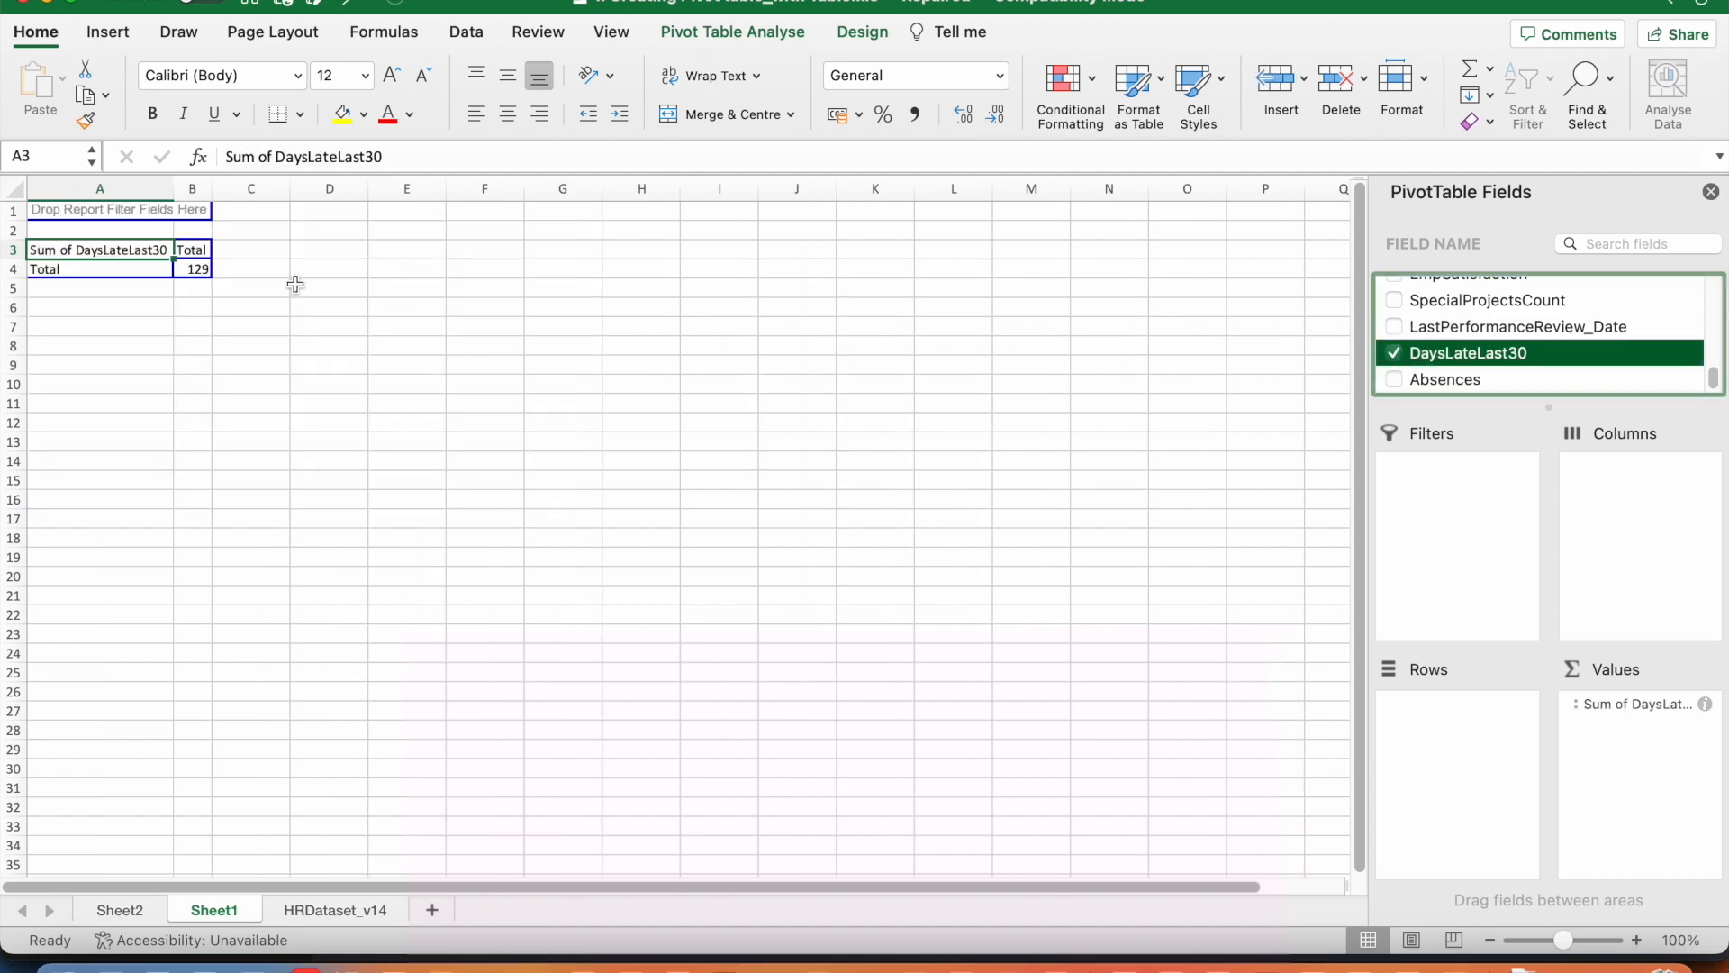
On HRDataset_v14, select the table records from A297 across to the Absences column and down to row 312
{"action": "left_click", "coordinate": [334, 909]}
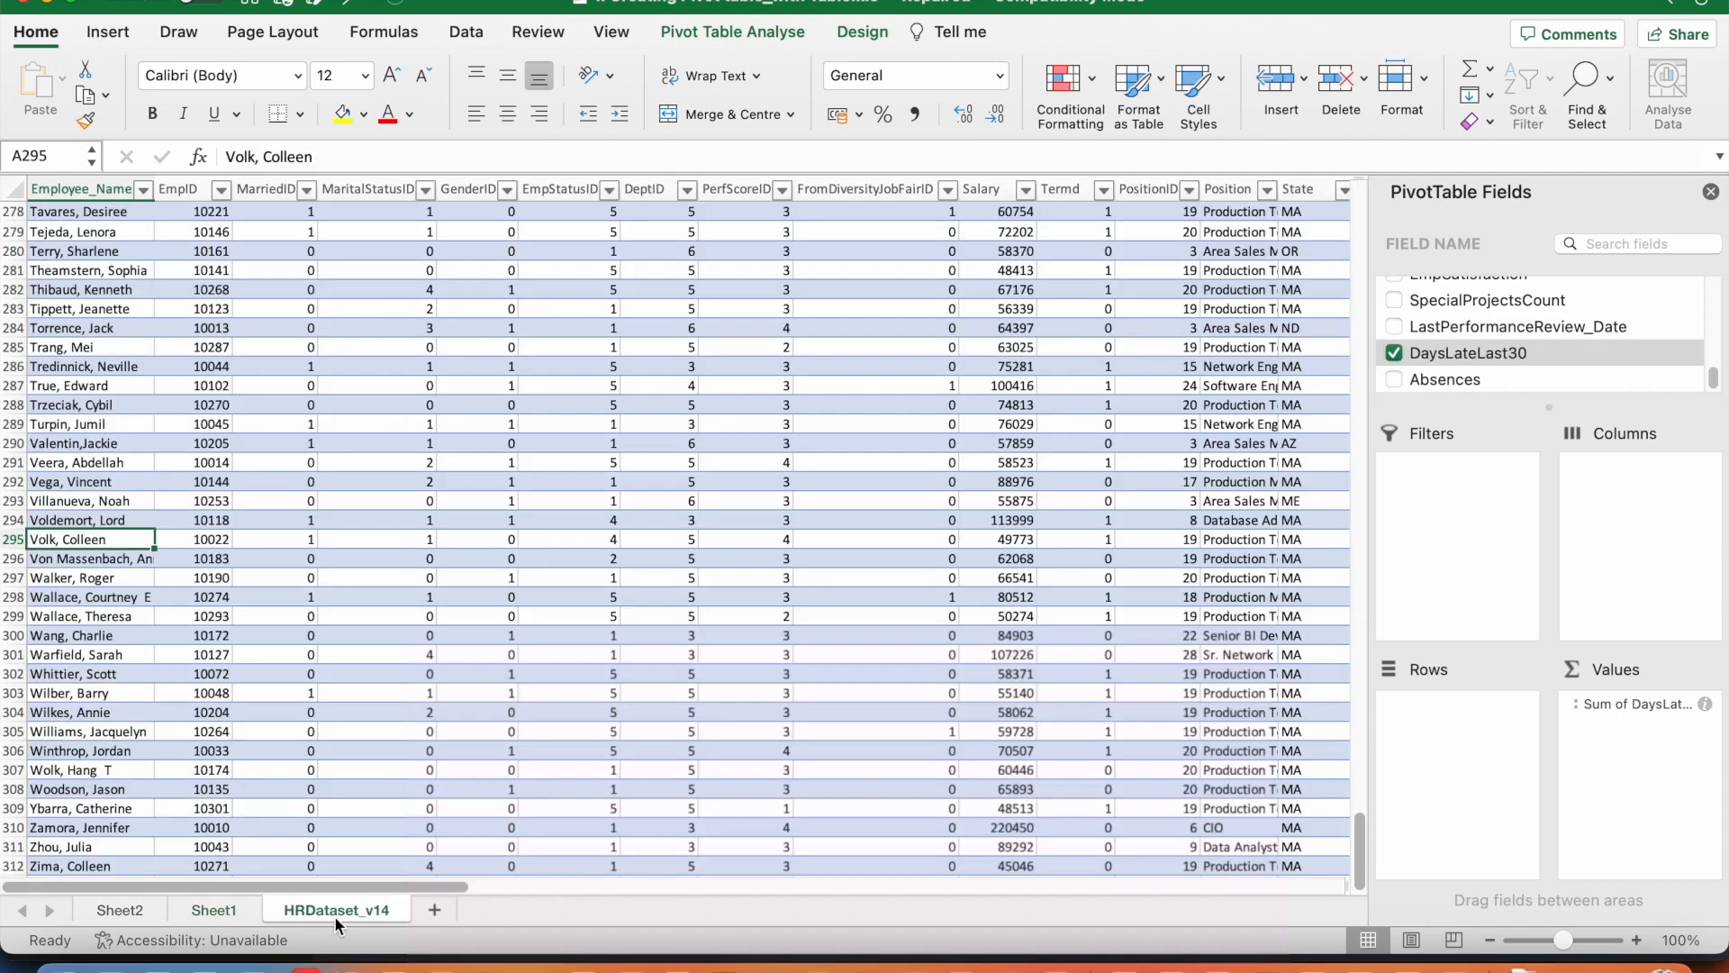
{"action": "key", "text": "Down"}
{"action": "key", "text": "Down"}
{"action": "key", "text": "Down"}
{"action": "key", "text": "Up"}
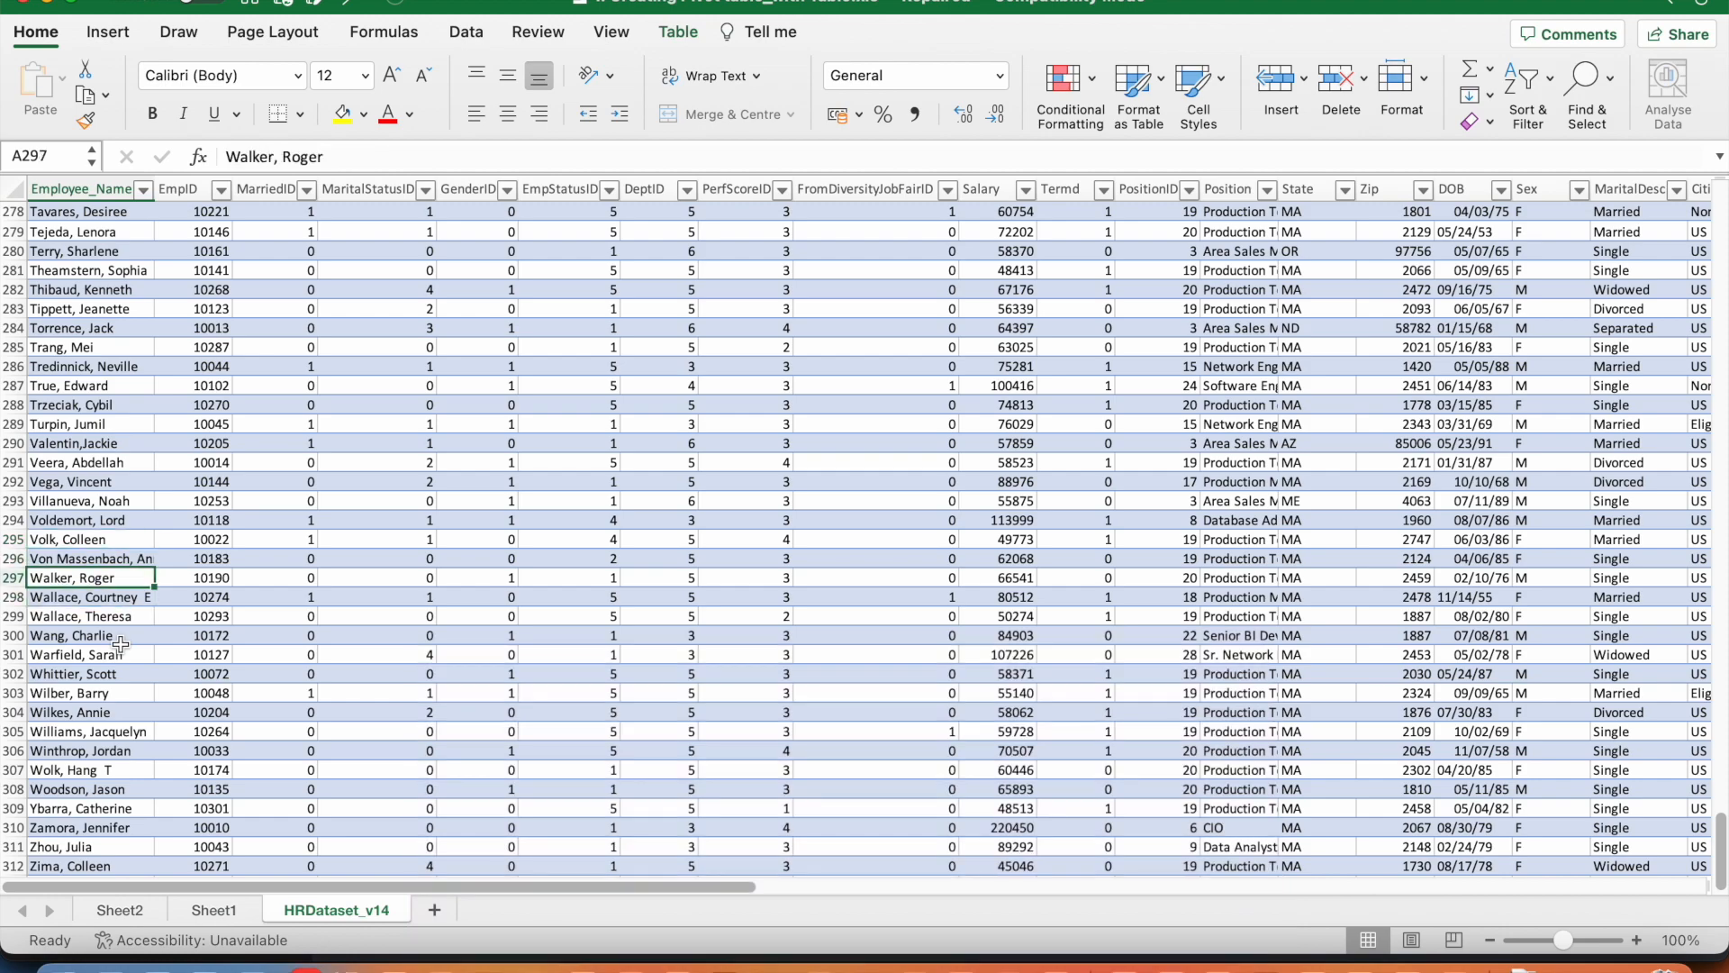
{"action": "key", "text": "ctrl+shift+Right"}
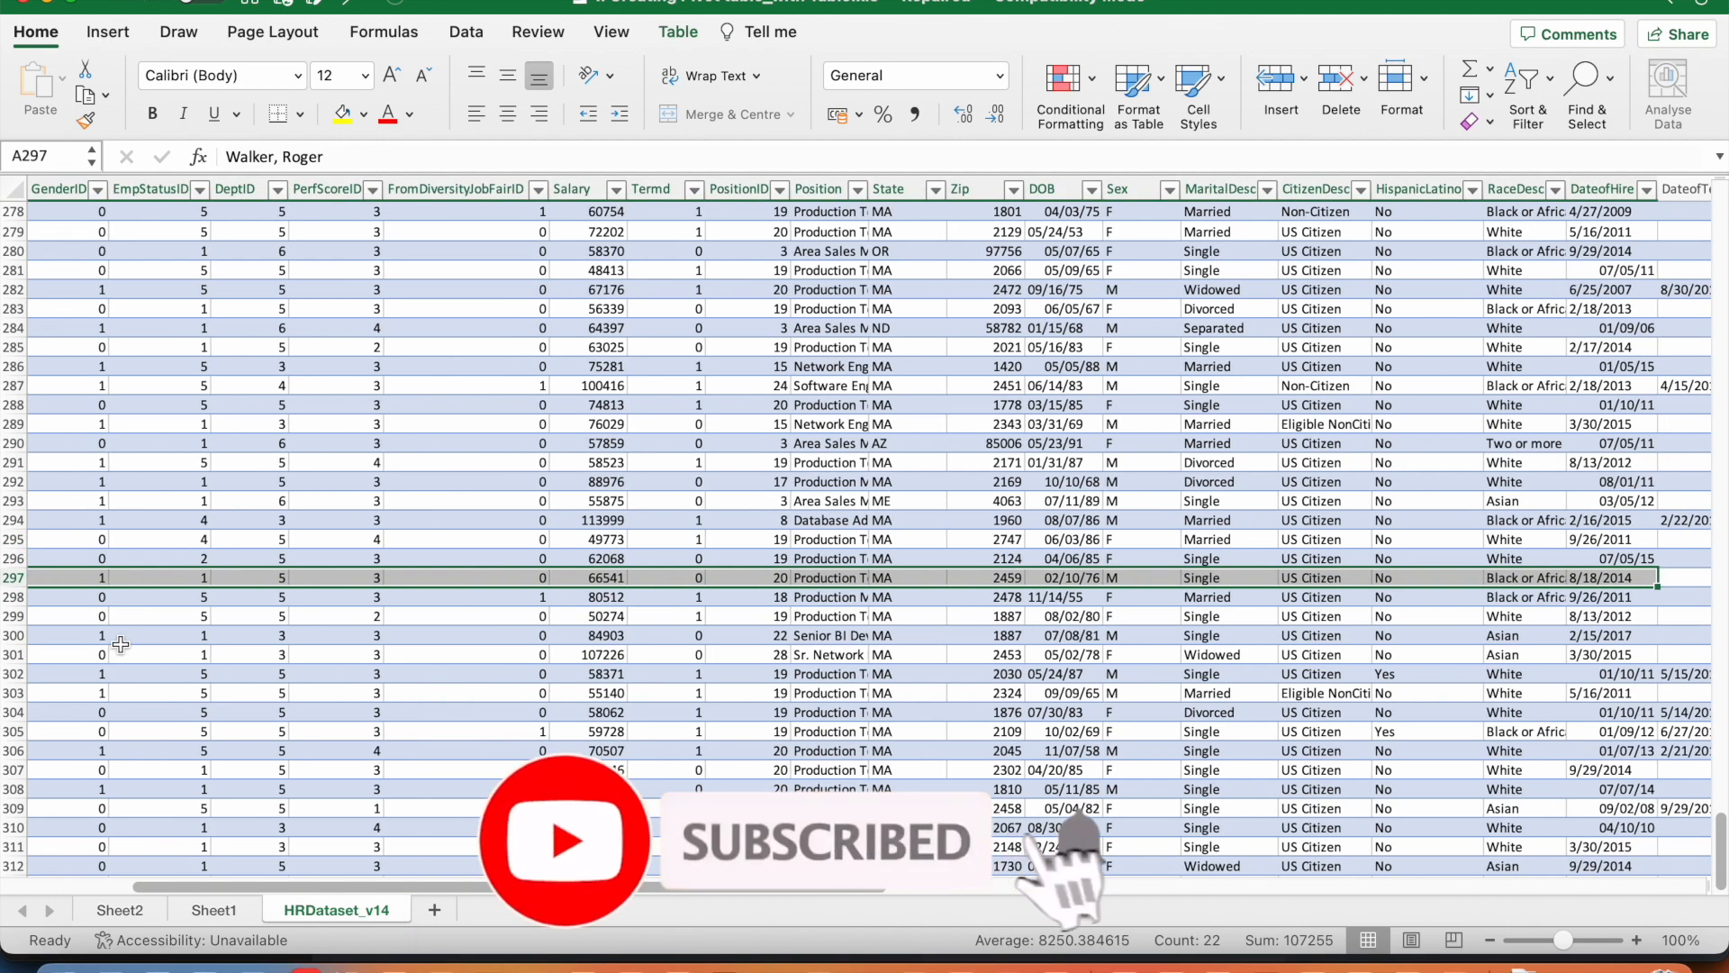
{"action": "scroll", "coordinate": [121, 643], "scroll_direction": "right", "scroll_amount": 5}
{"action": "key", "text": "ctrl+shift+Right"}
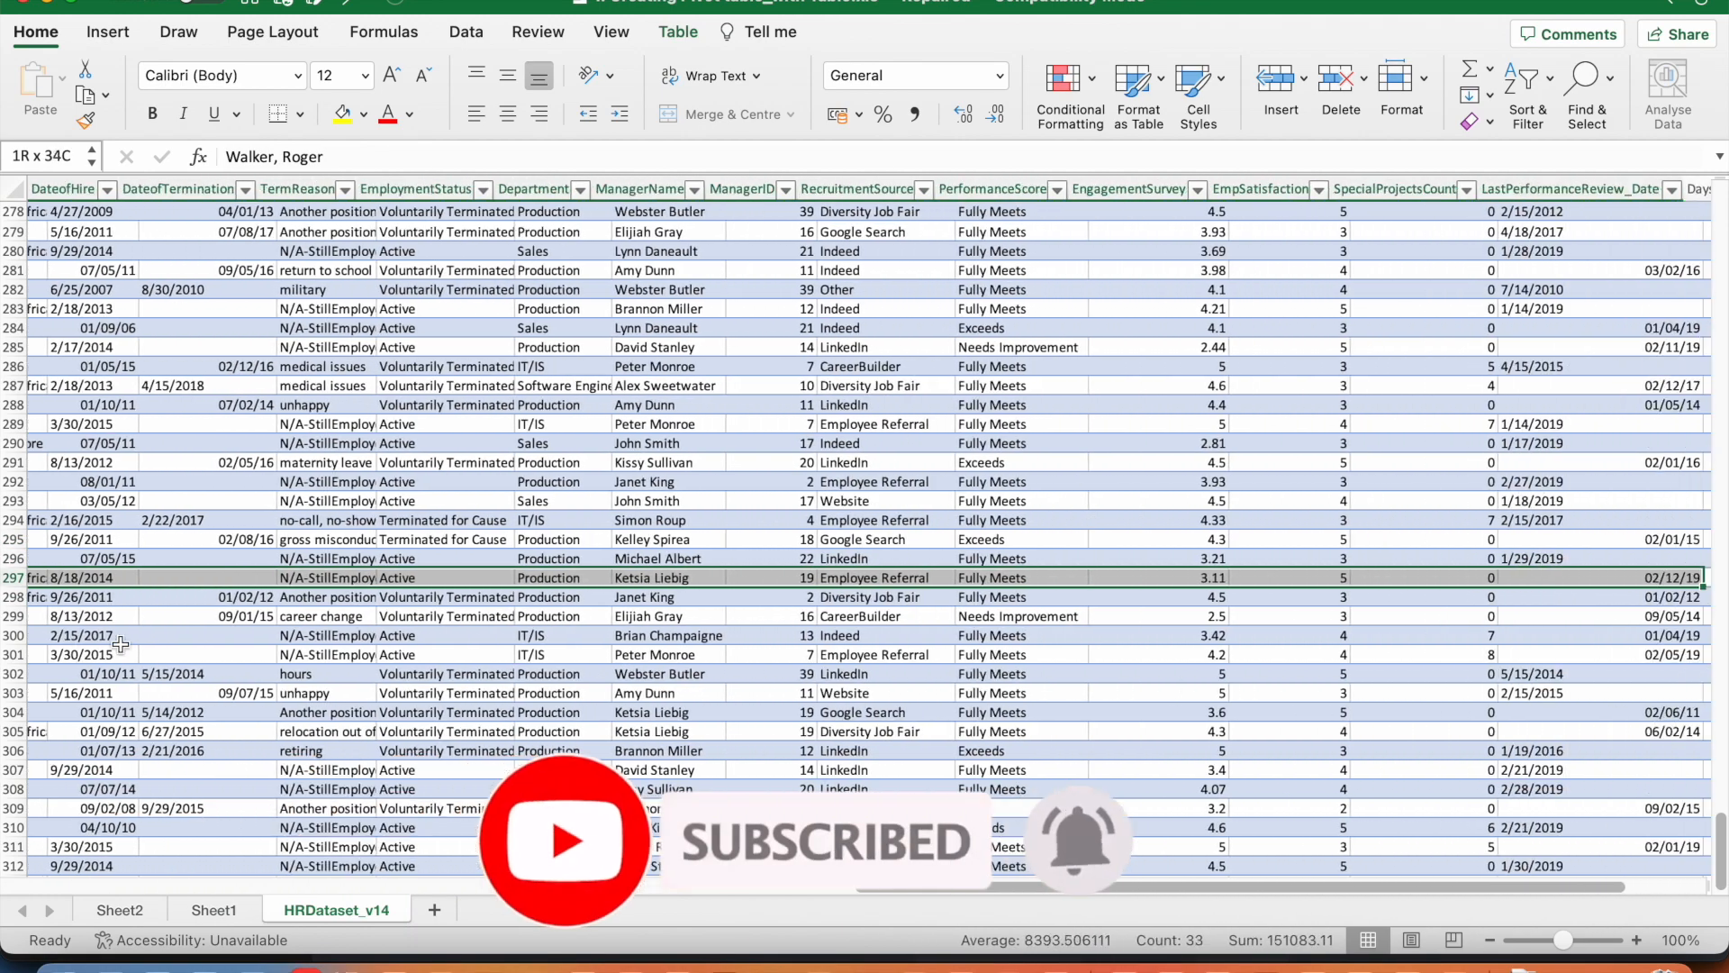
{"action": "key", "text": "shift+Left"}
{"action": "key", "text": "shift+Left"}
{"action": "key", "text": "shift+Left"}
{"action": "key", "text": "shift+Right"}
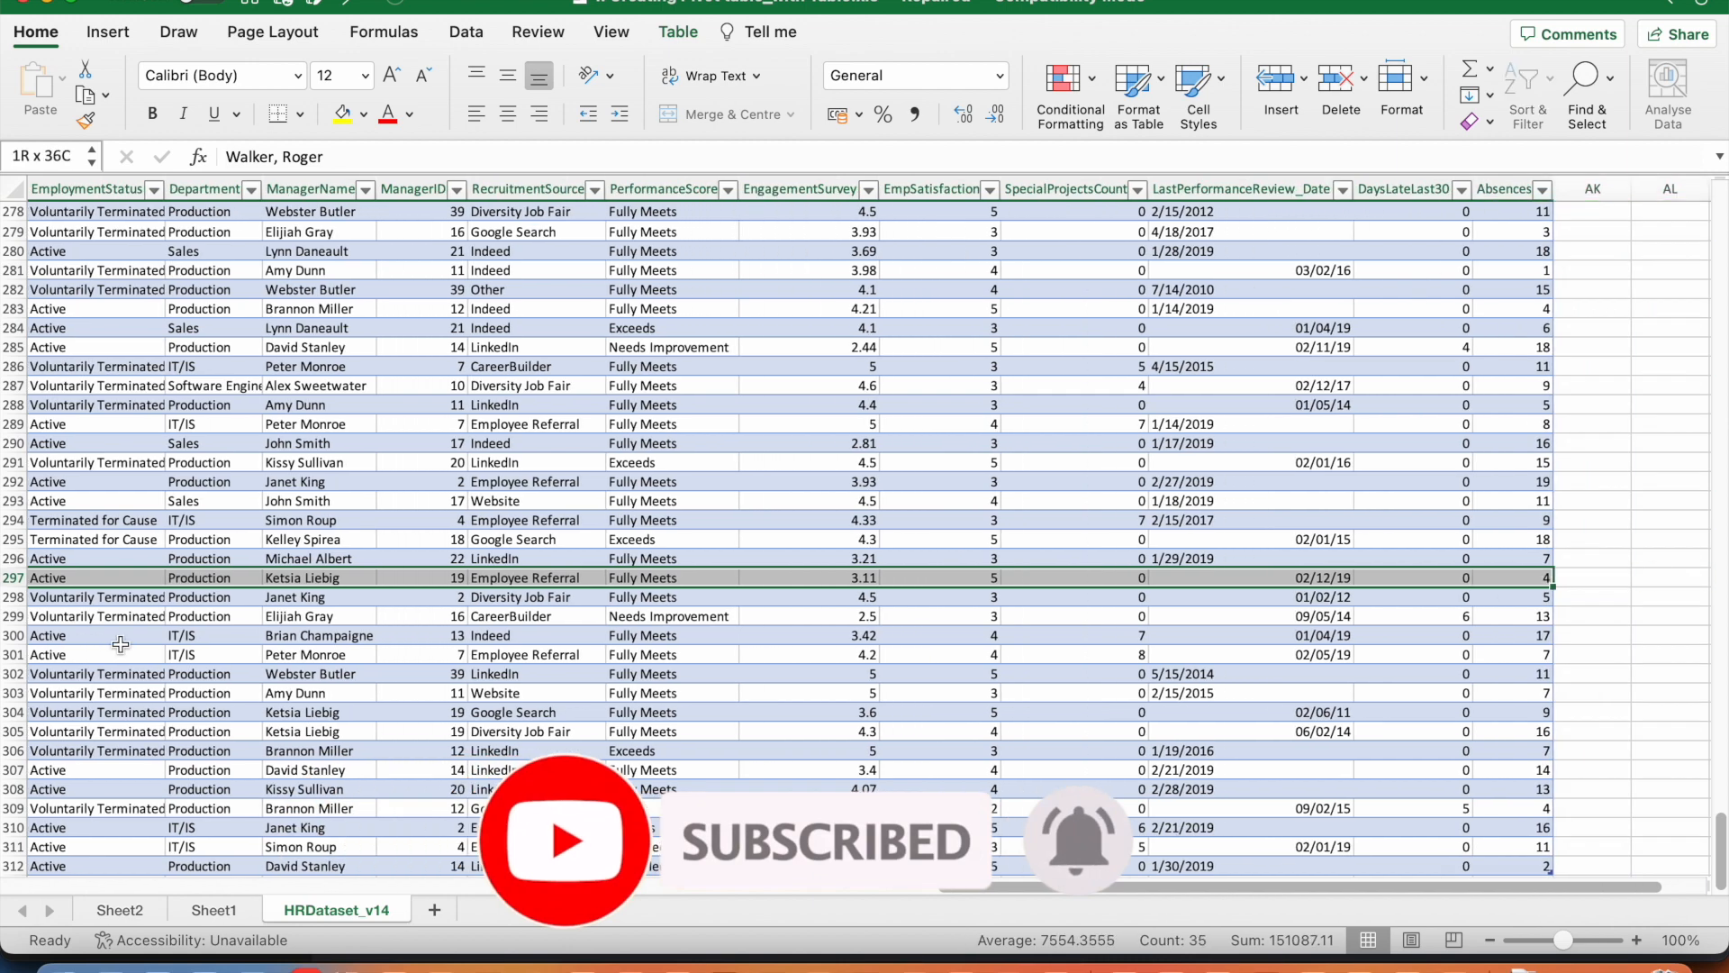
{"action": "key", "text": "ctrl+shift+Down"}
Copy the selected table records and paste them directly below the table's last row, starting at cell A313
{"action": "key", "text": "ctrl+c"}
{"action": "scroll", "coordinate": [120, 643], "scroll_direction": "left", "scroll_amount": 10}
{"action": "key", "text": "Down"}
{"action": "key", "text": "Down"}
{"action": "key", "text": "Down"}
{"action": "key", "text": "ctrl+Down"}
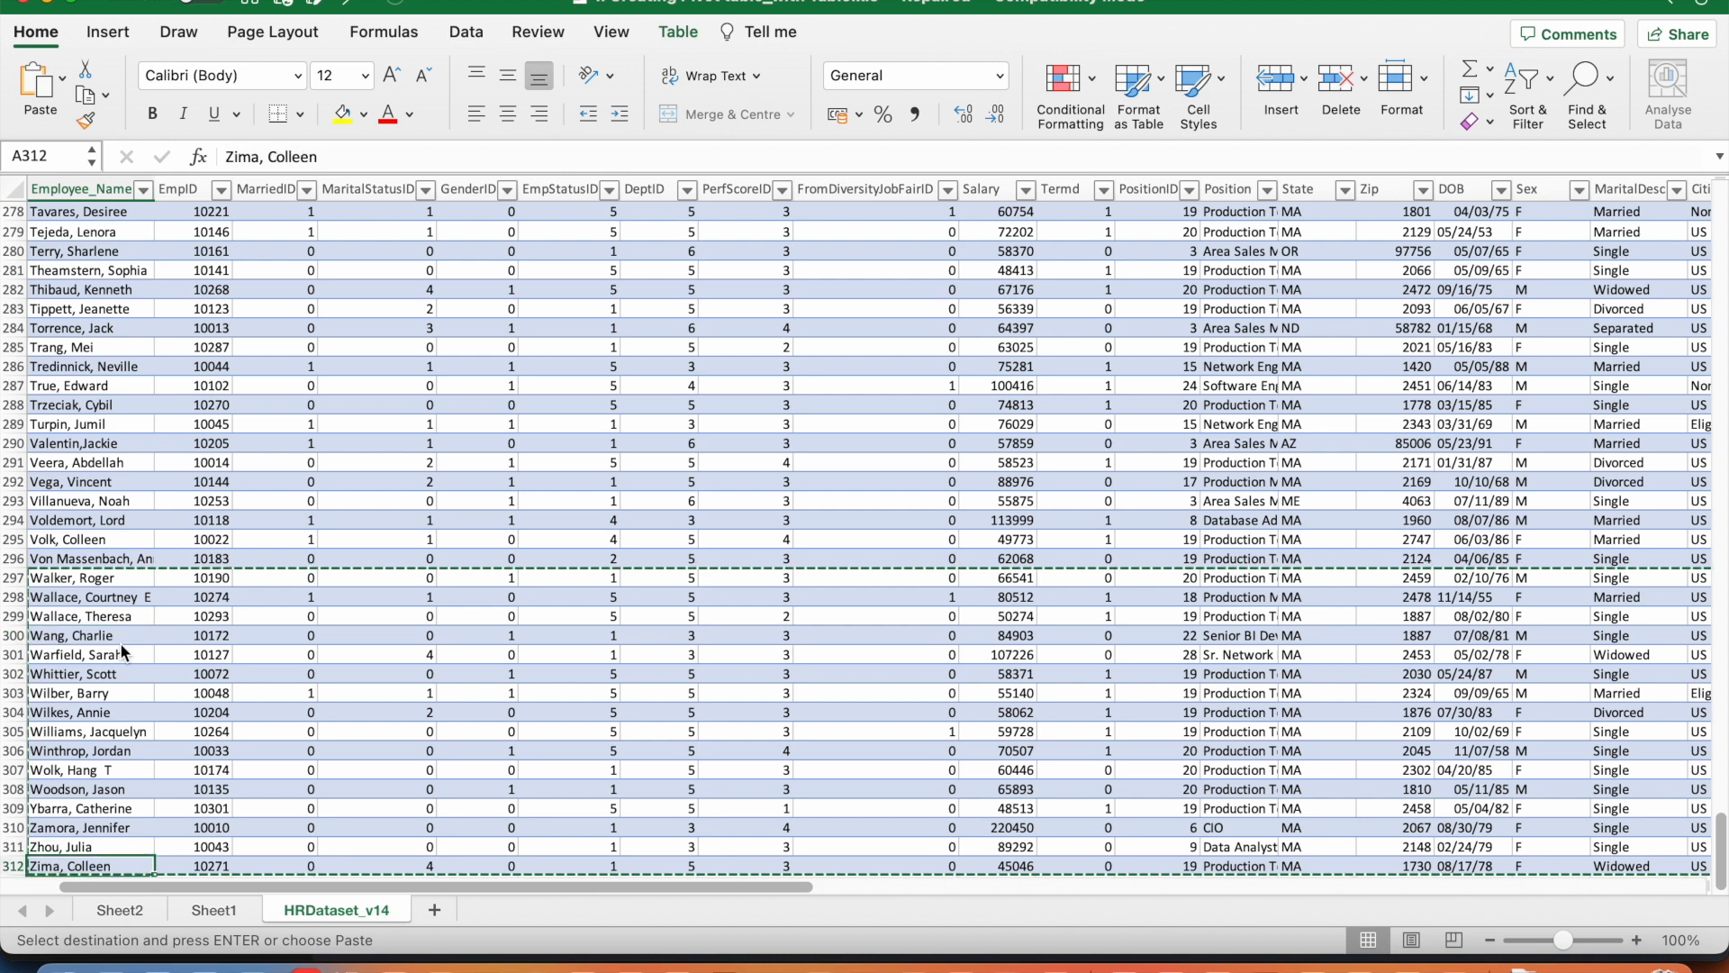
{"action": "key", "text": "Down"}
{"action": "key", "text": "super+v"}
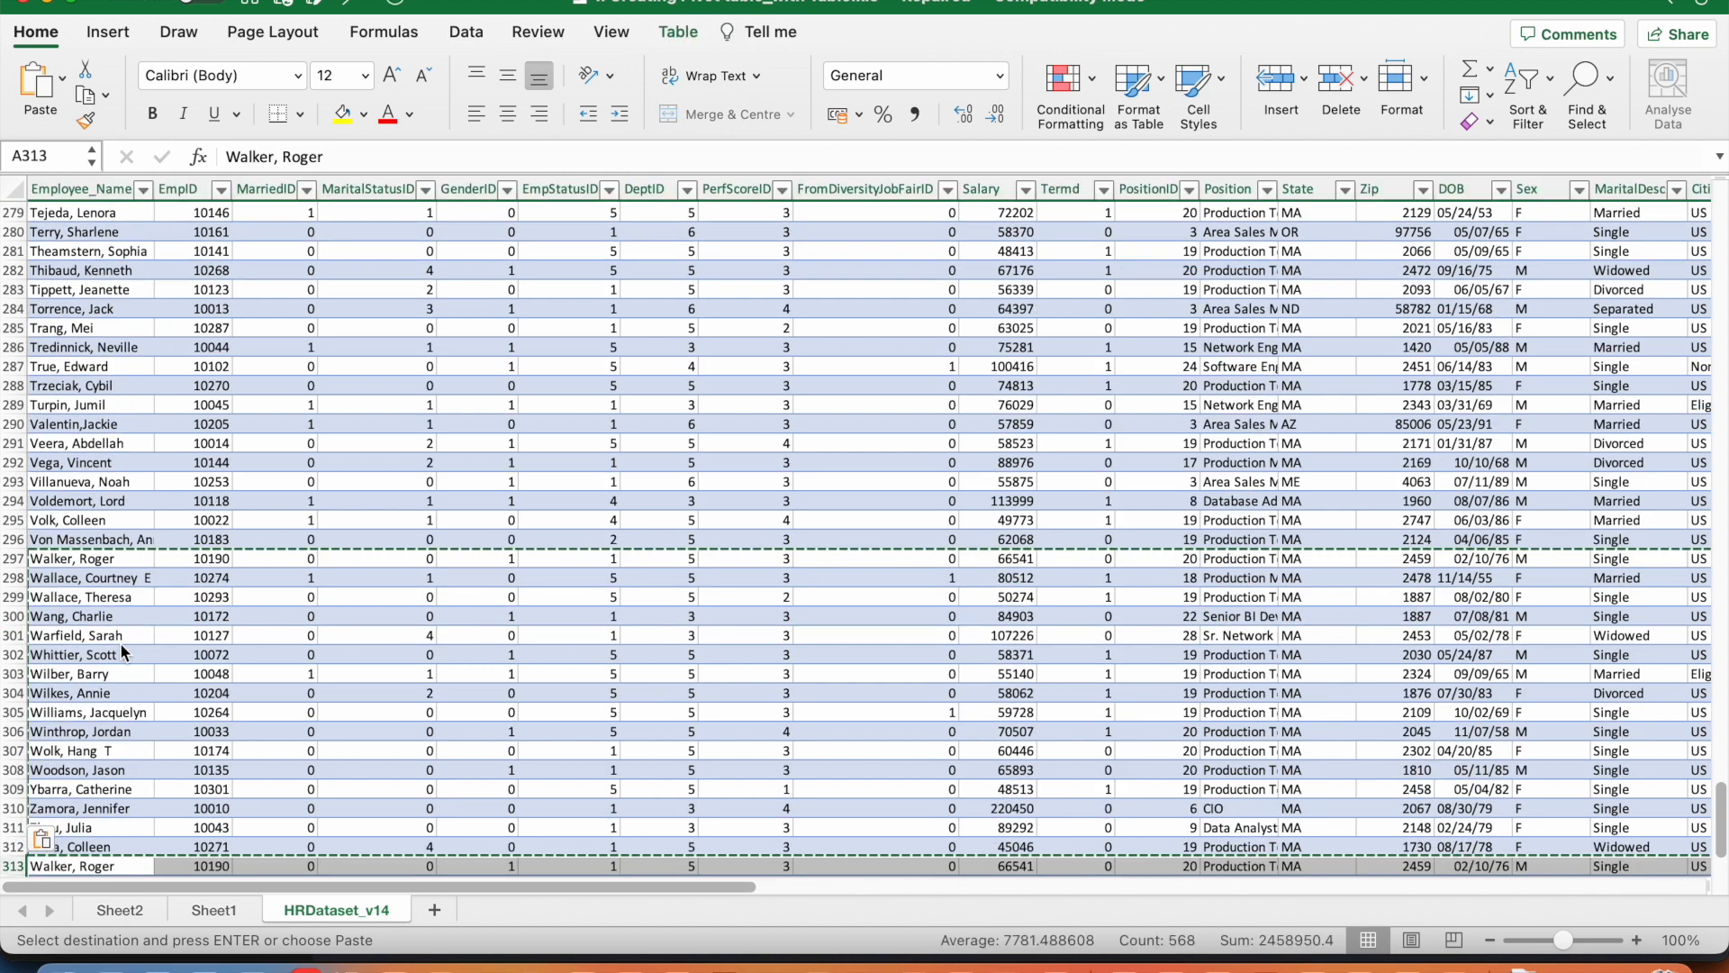
Refresh the table-based PivotTable on Sheet1 so it picks up the newly appended records
{"action": "left_click", "coordinate": [210, 910]}
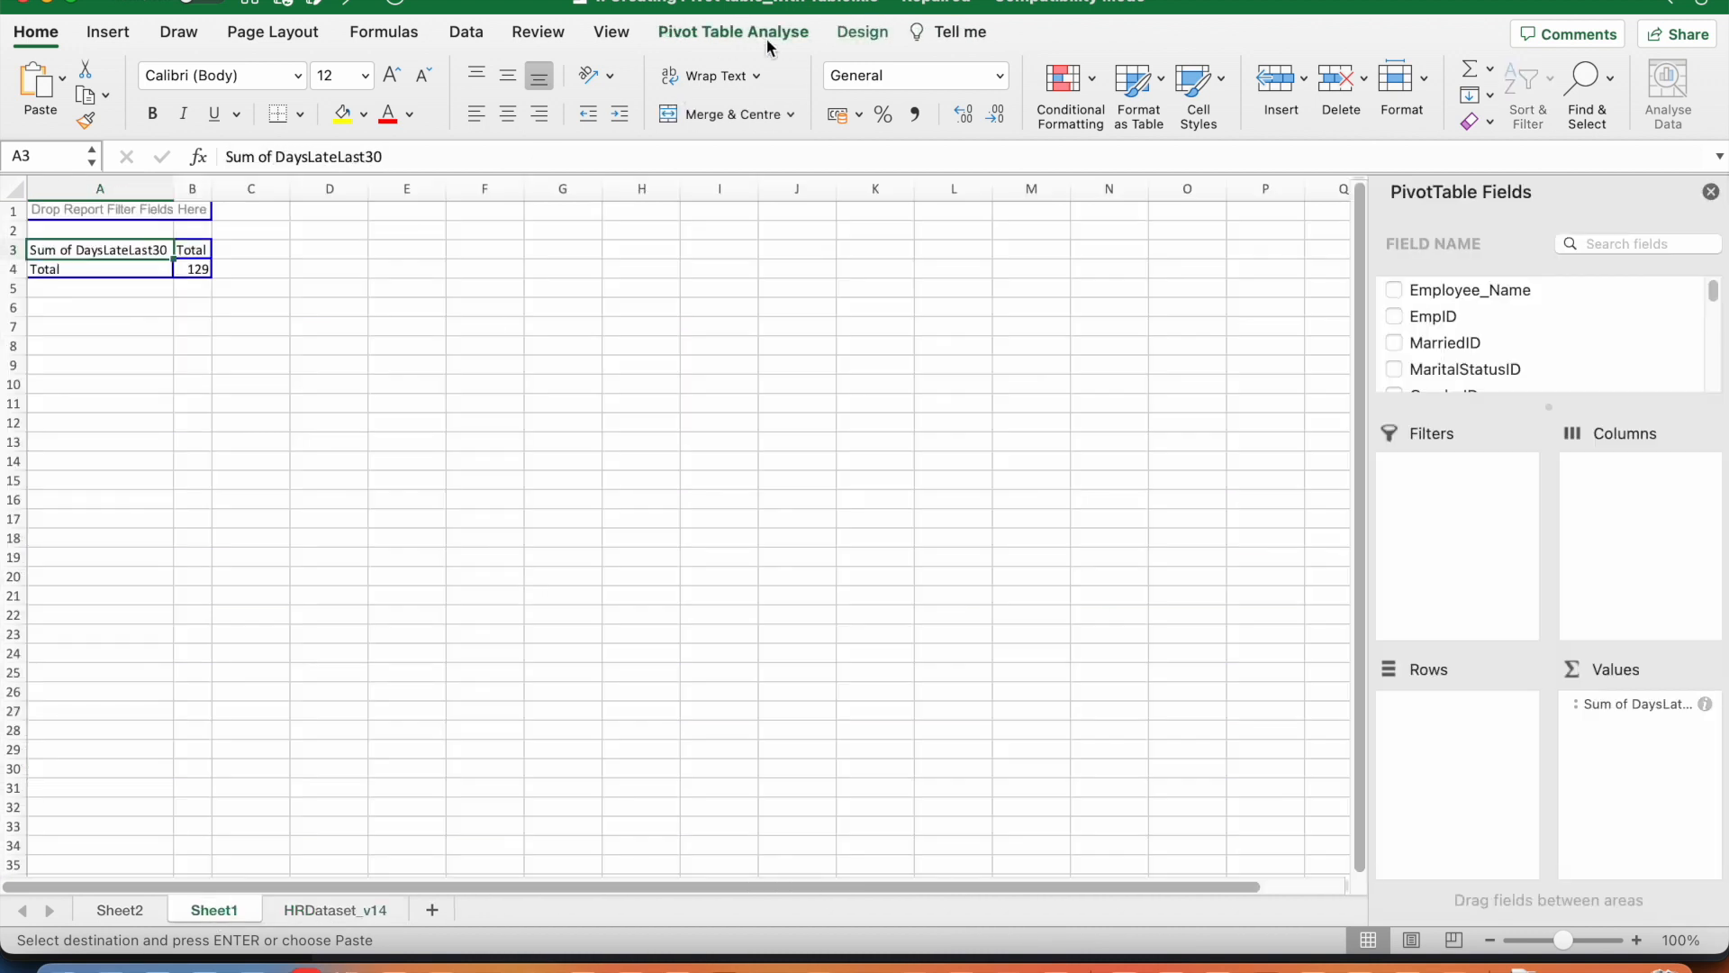
{"action": "left_click", "coordinate": [709, 41]}
{"action": "left_click", "coordinate": [878, 90]}
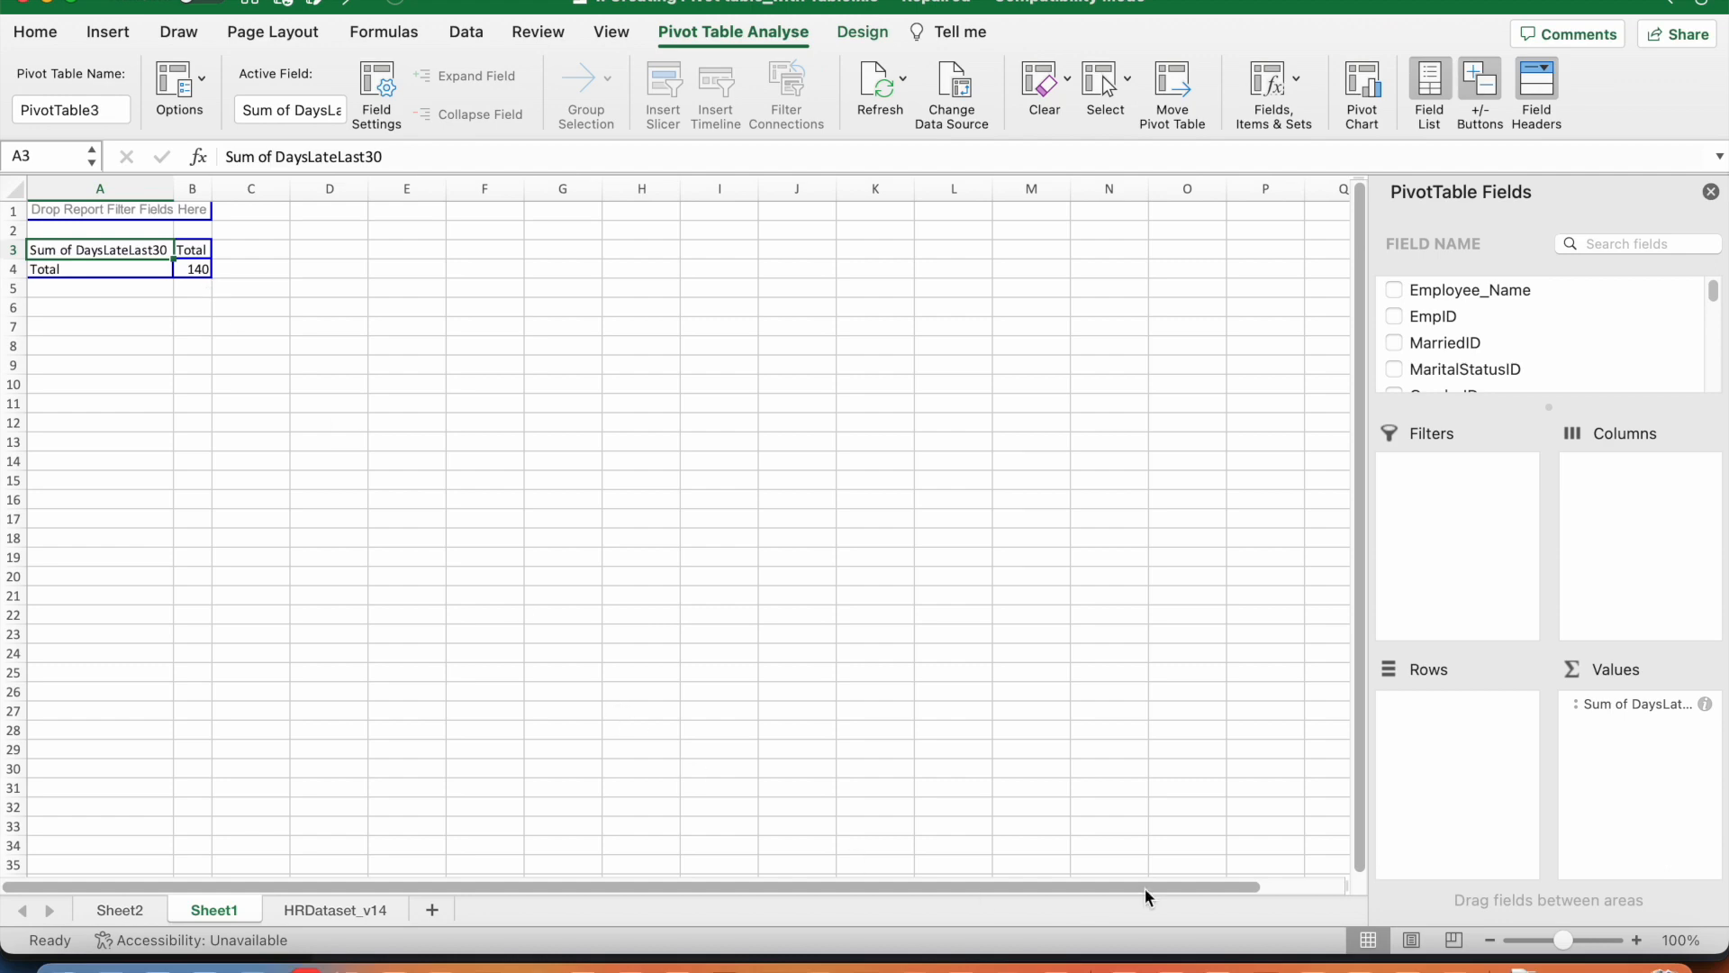
In the plain-range workbook, change the data source of the PivotTable on Sheet2 to HRDataset_v14!$A$1:$AJ$333
{"action": "left_click", "coordinate": [1547, 962]}
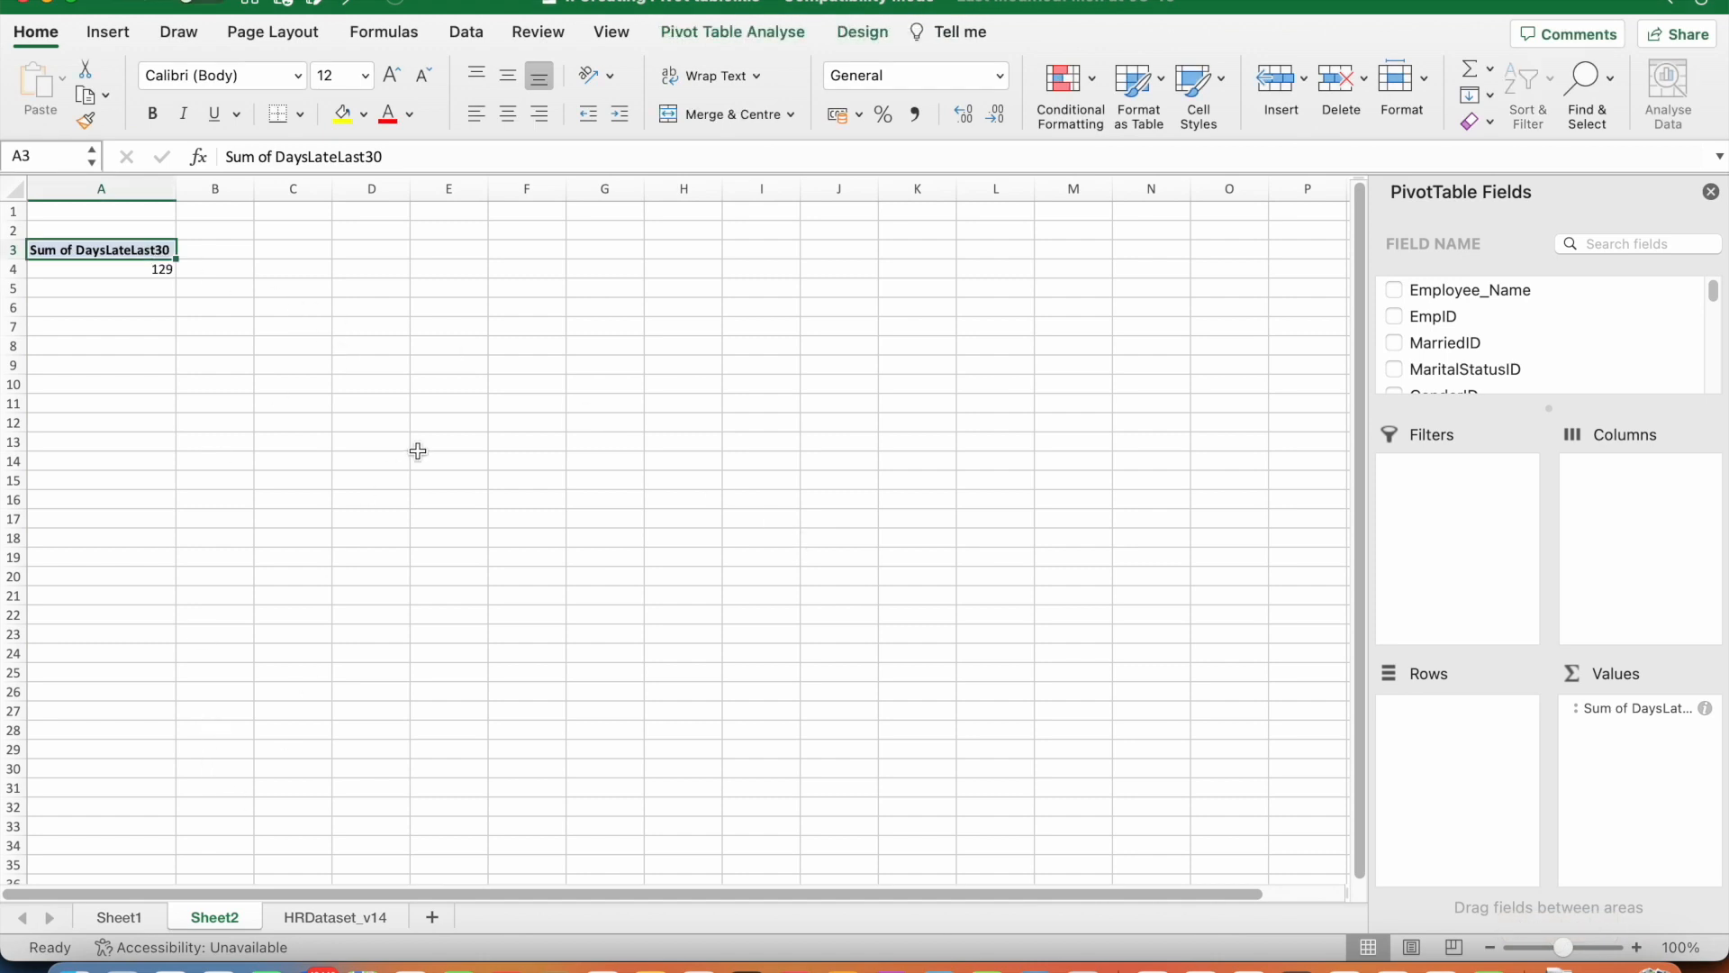
{"action": "left_click", "coordinate": [736, 36]}
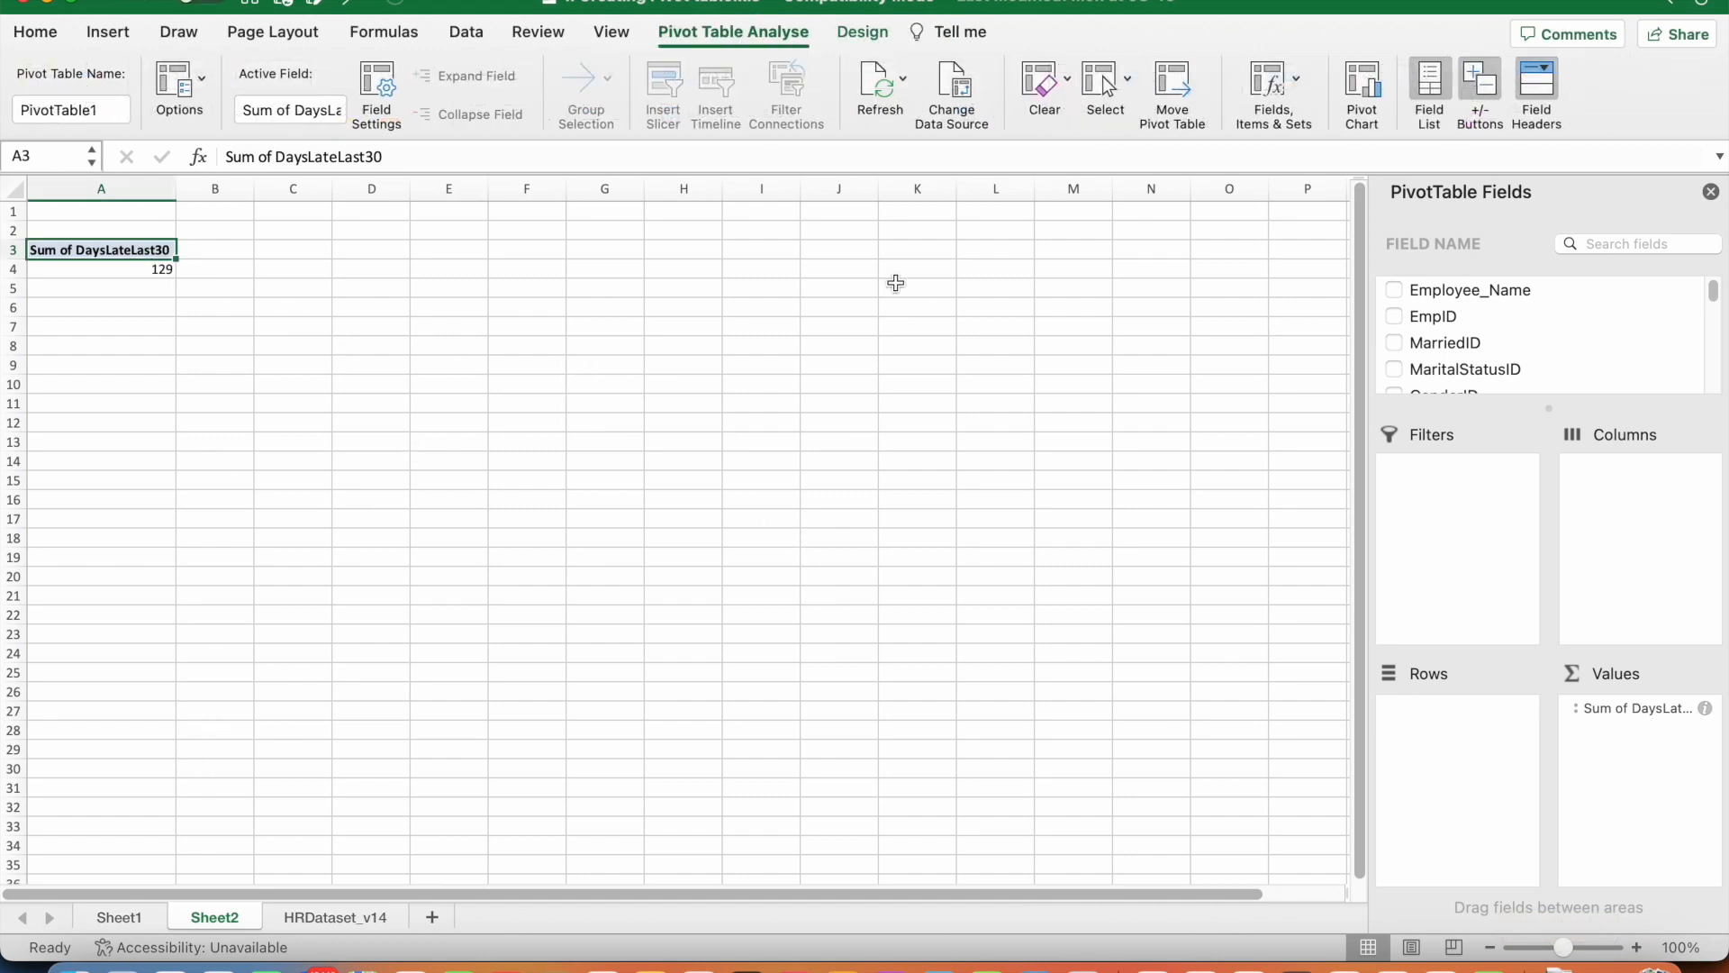
{"action": "left_click", "coordinate": [952, 90]}
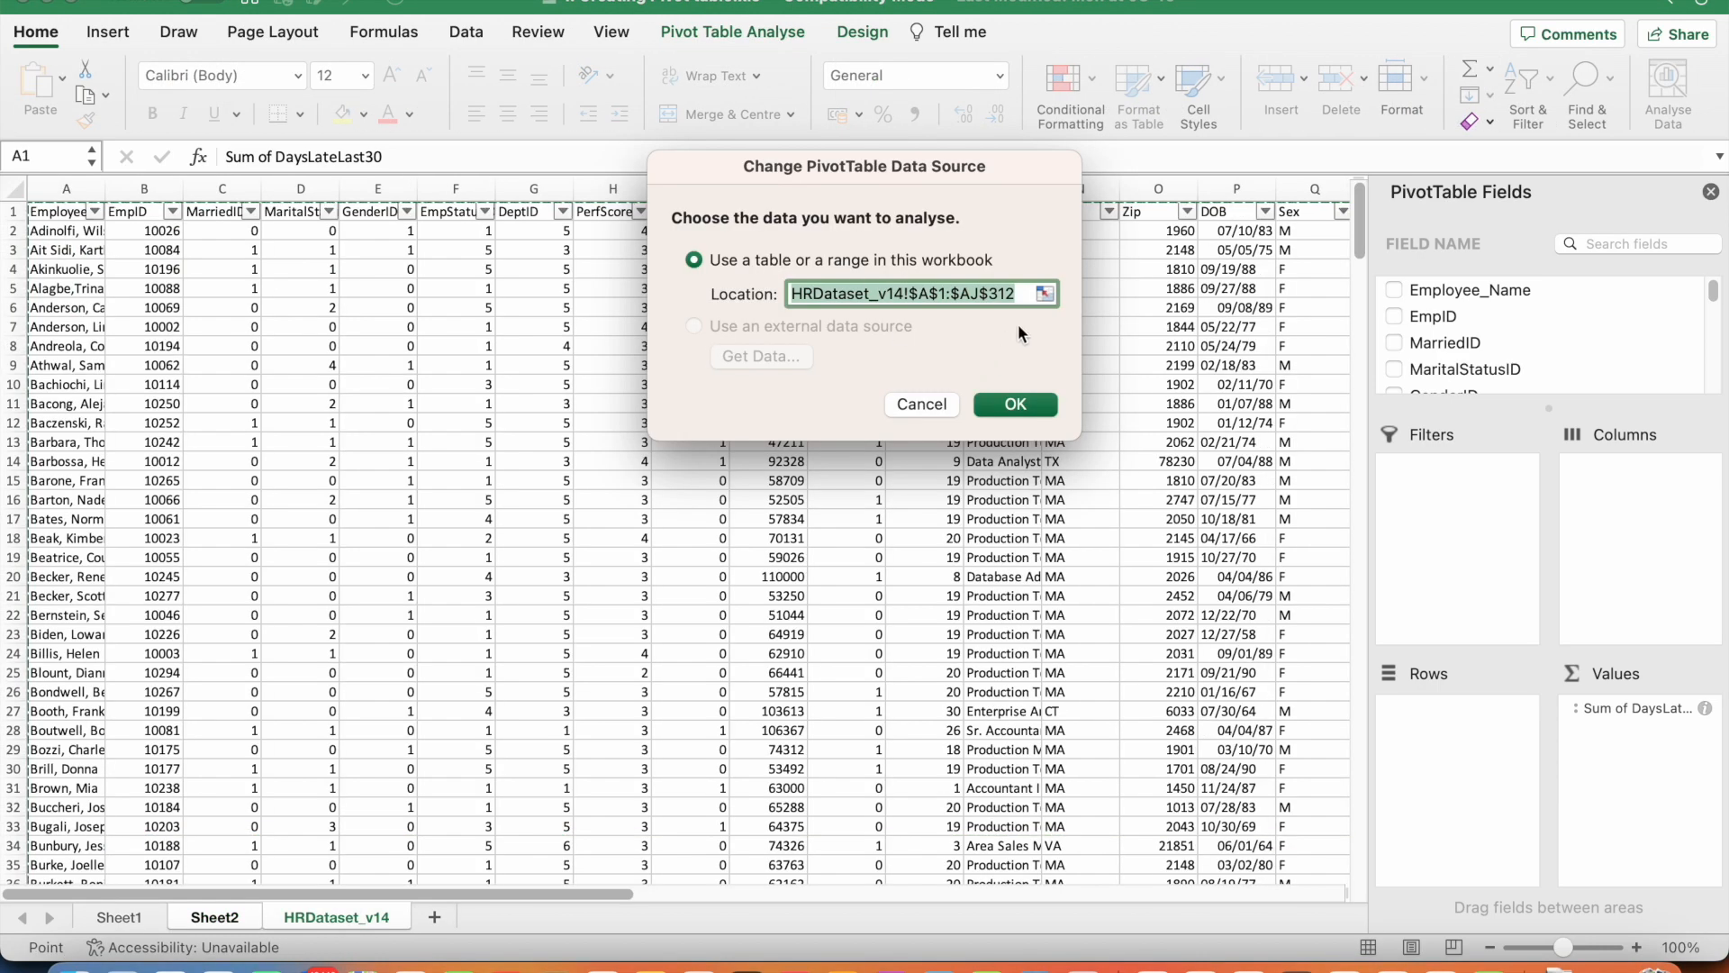
{"action": "left_click", "coordinate": [1043, 294]}
{"action": "left_click", "coordinate": [44, 213]}
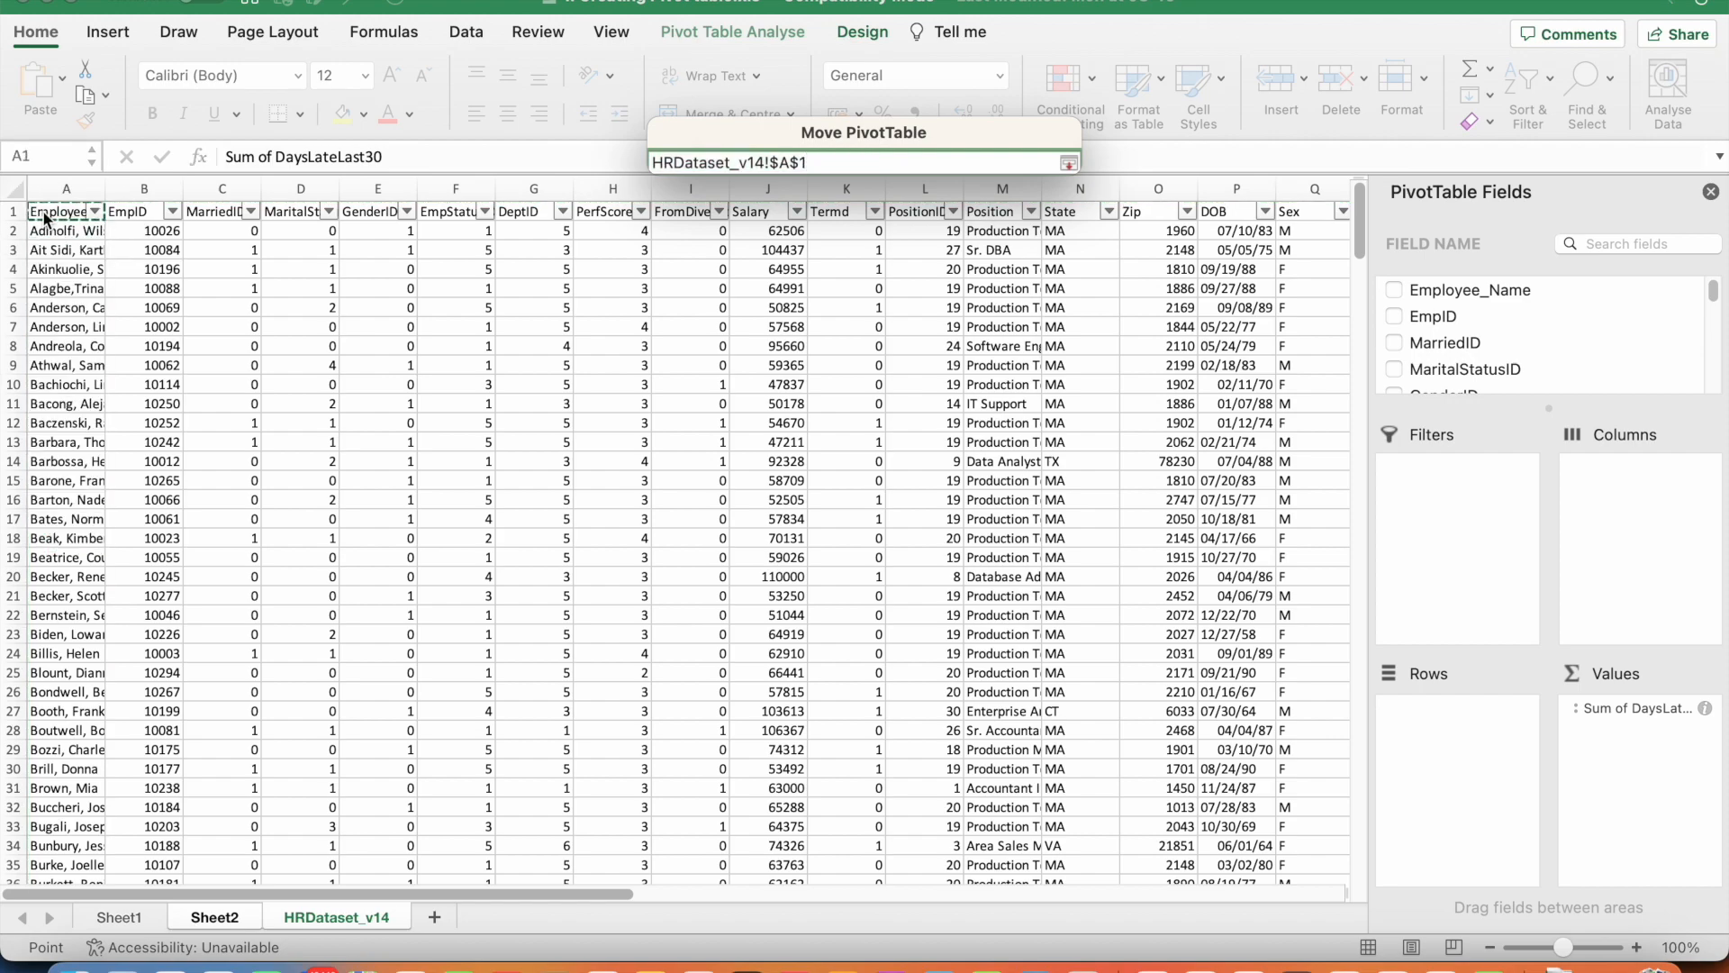
{"action": "key", "text": "super+shift+Right"}
{"action": "key", "text": "super+shift+Down"}
{"action": "key", "text": "Return"}
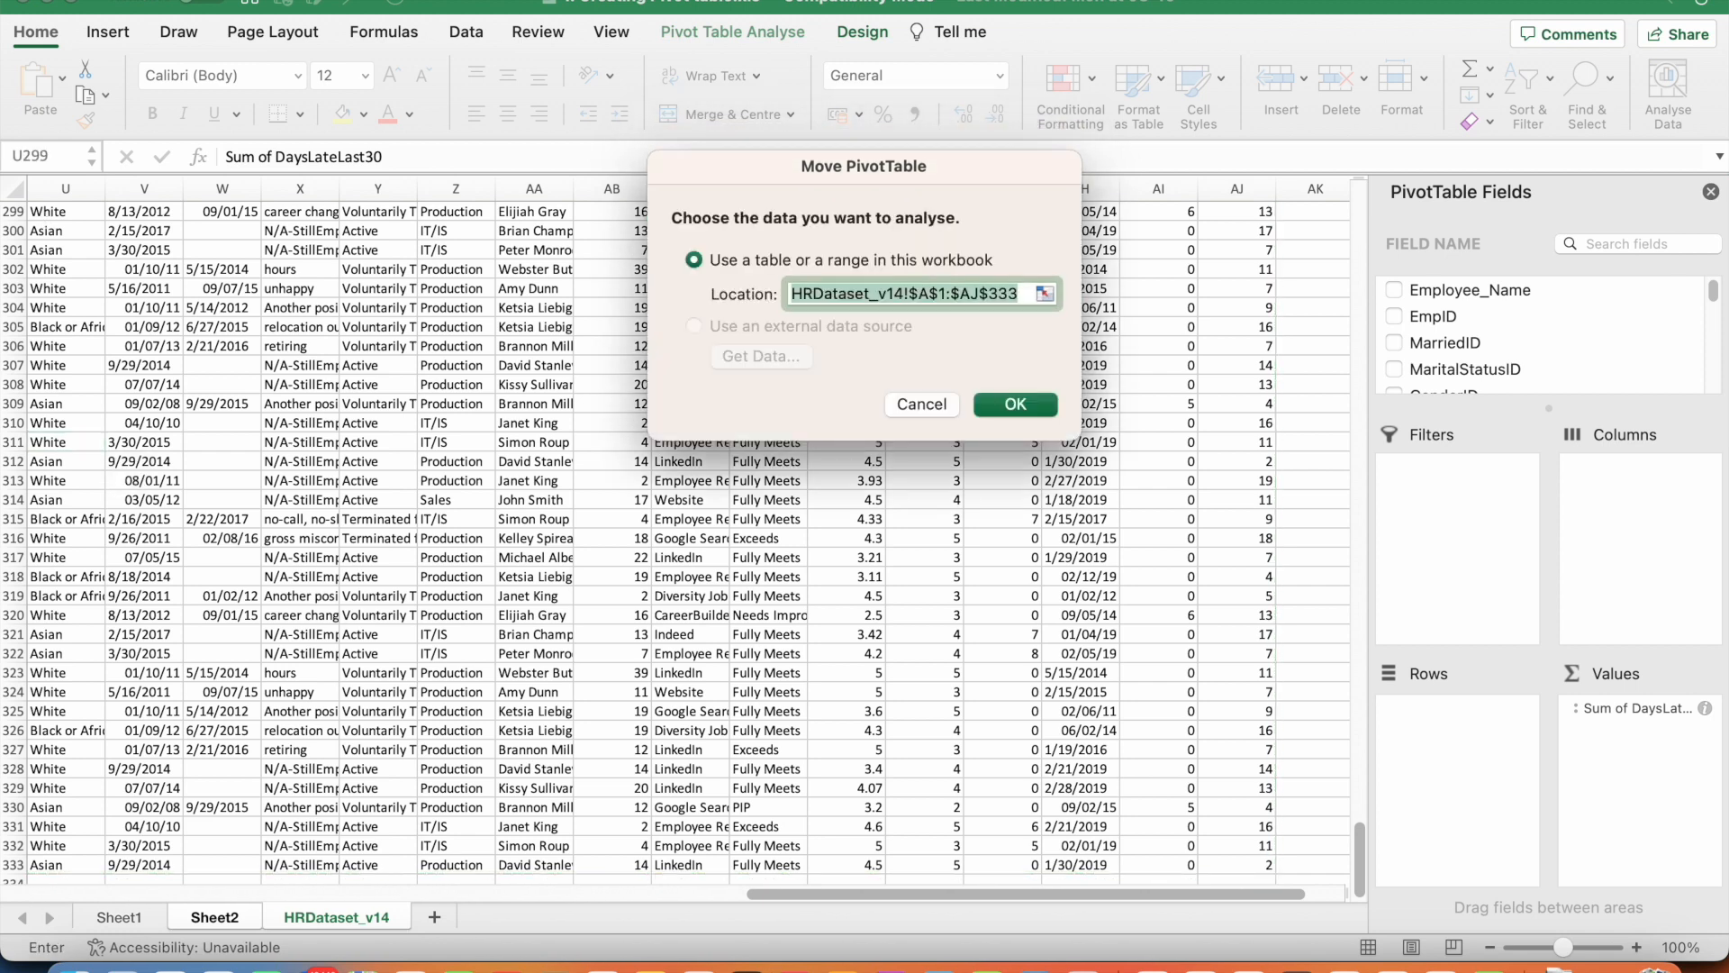
{"action": "key", "text": "Return"}
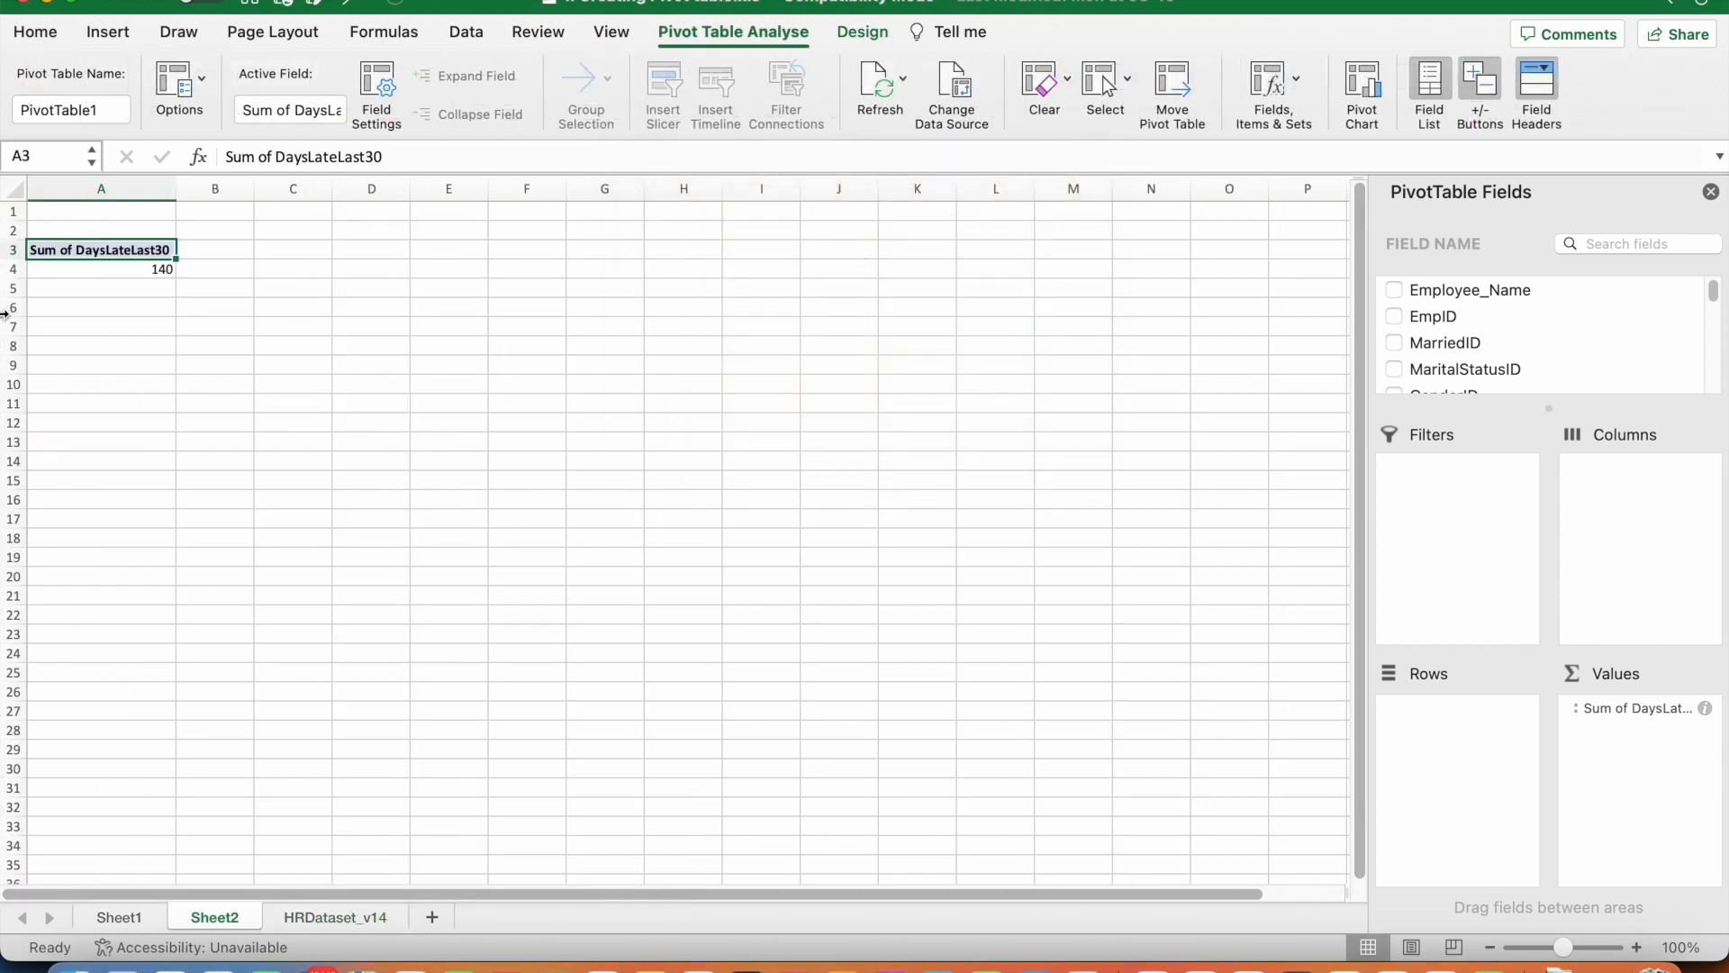